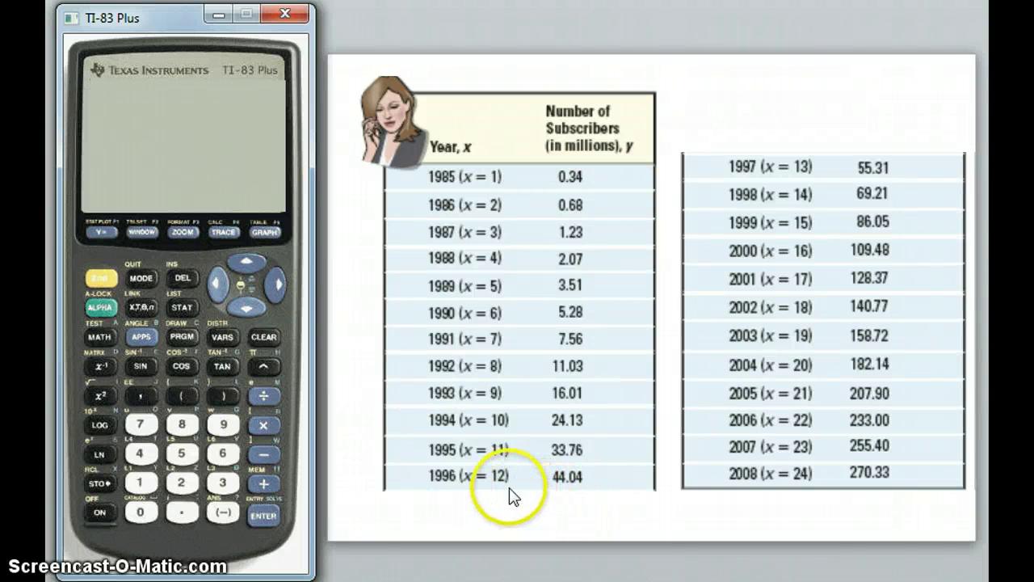
Open the STAT list editor showing years in L1 and subscriber counts in L2
left_click(477, 481)
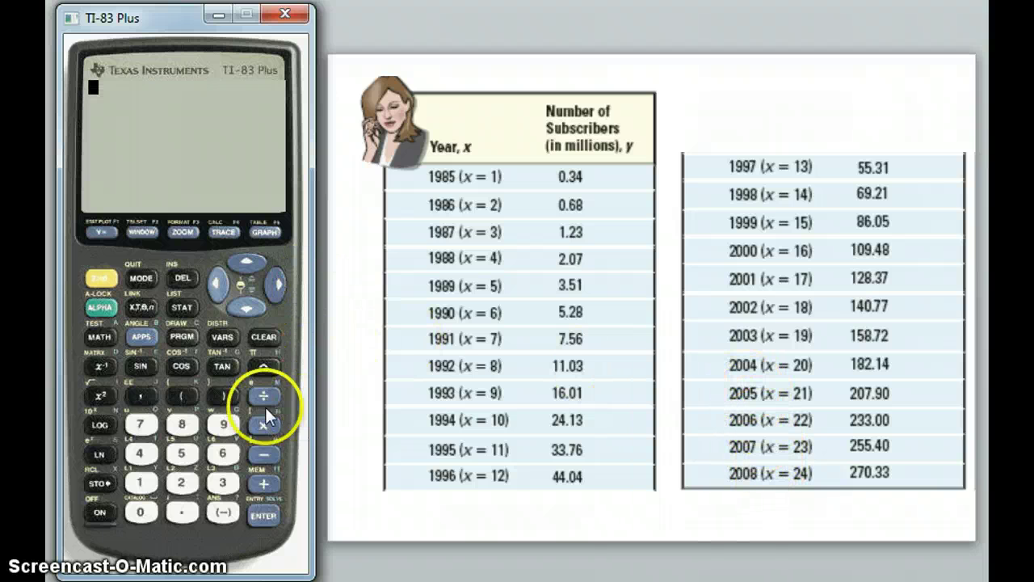
left_click(183, 306)
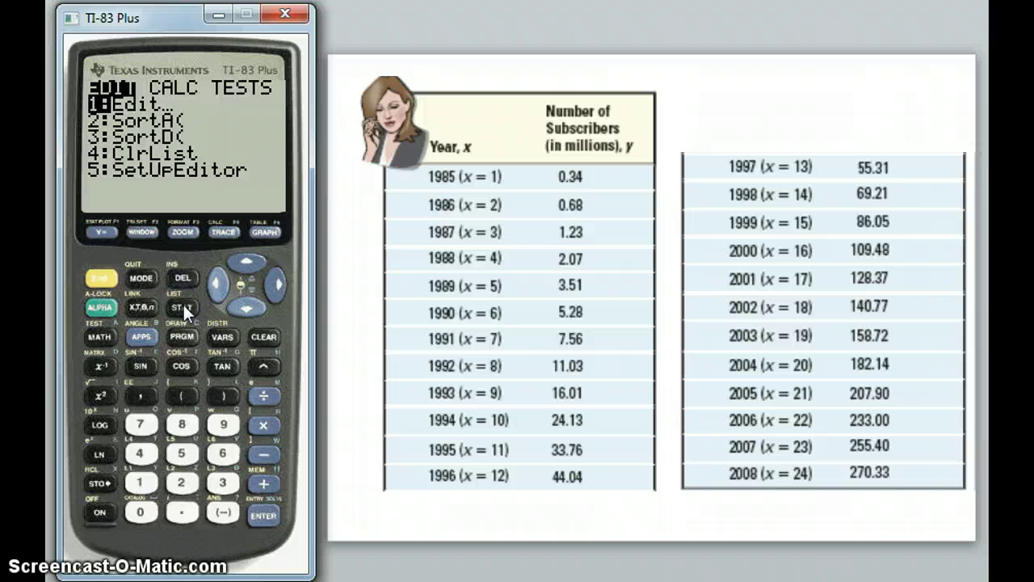
left_click(264, 517)
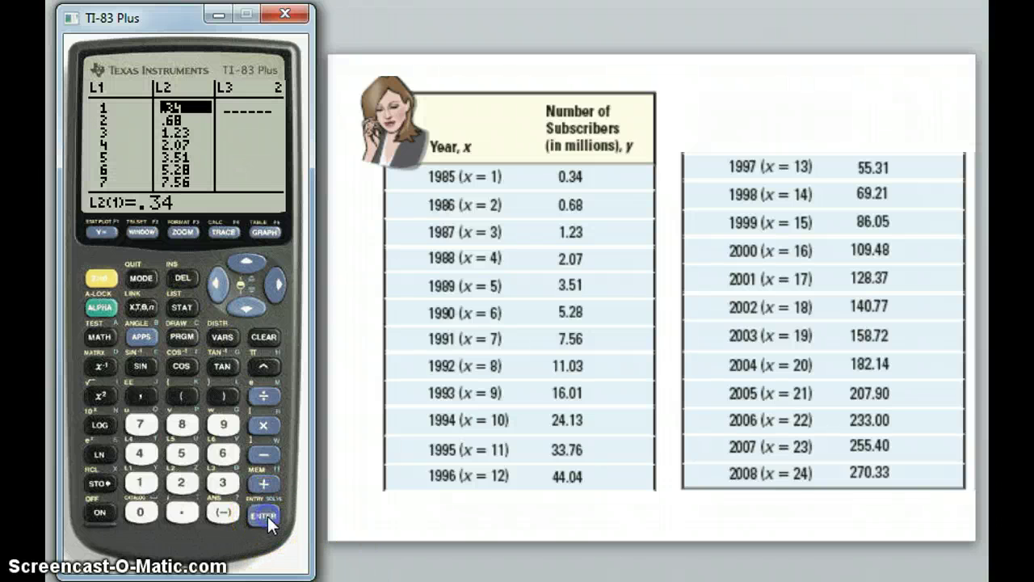
left_click(226, 284)
Scroll down L1 through years 1–24 to the end, checking counts up to 270.33 in L2
left_click(244, 308)
left_click(244, 308)
left_click(244, 307)
left_click(244, 308)
left_click(244, 308)
double_click(244, 308)
triple_click(244, 308)
double_click(244, 307)
double_click(244, 308)
triple_click(242, 308)
double_click(242, 308)
left_click(242, 308)
left_click(242, 308)
left_click(242, 307)
left_click(242, 307)
left_click(243, 307)
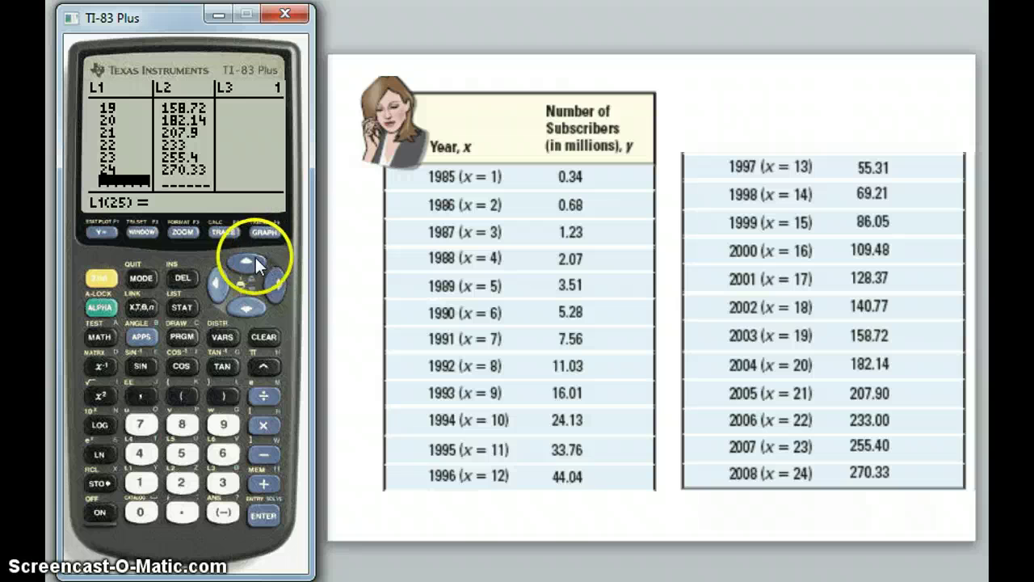
Turn Plot1 on as an L1 vs L2 scatter plot and graph the subscriber points
left_click(97, 278)
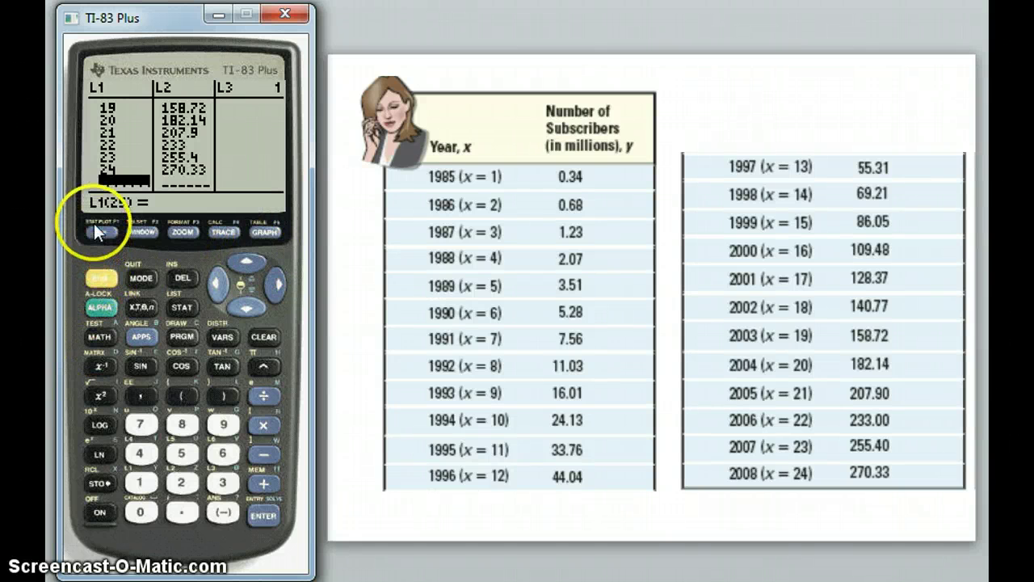
left_click(102, 280)
left_click(95, 229)
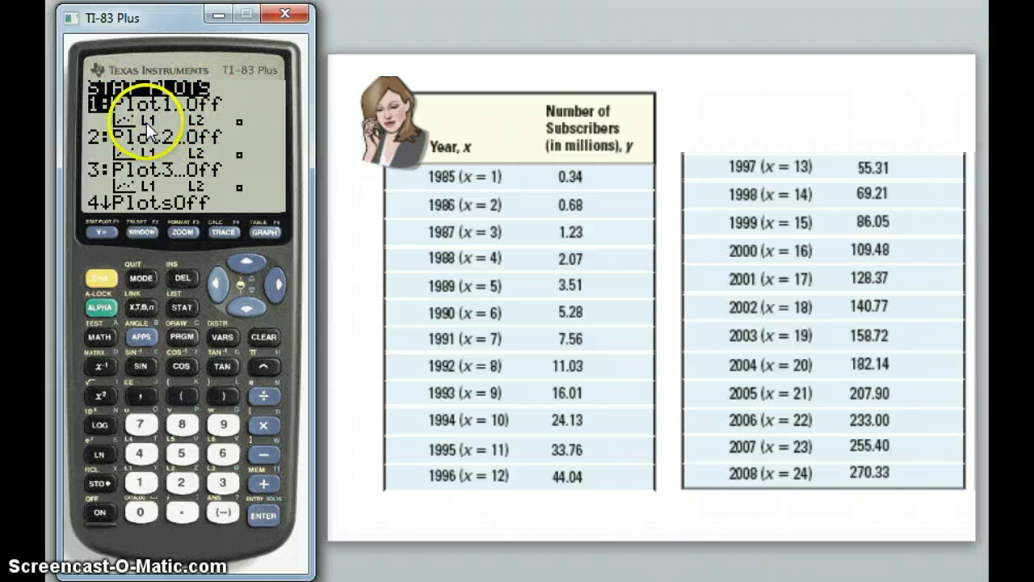
left_click(194, 123)
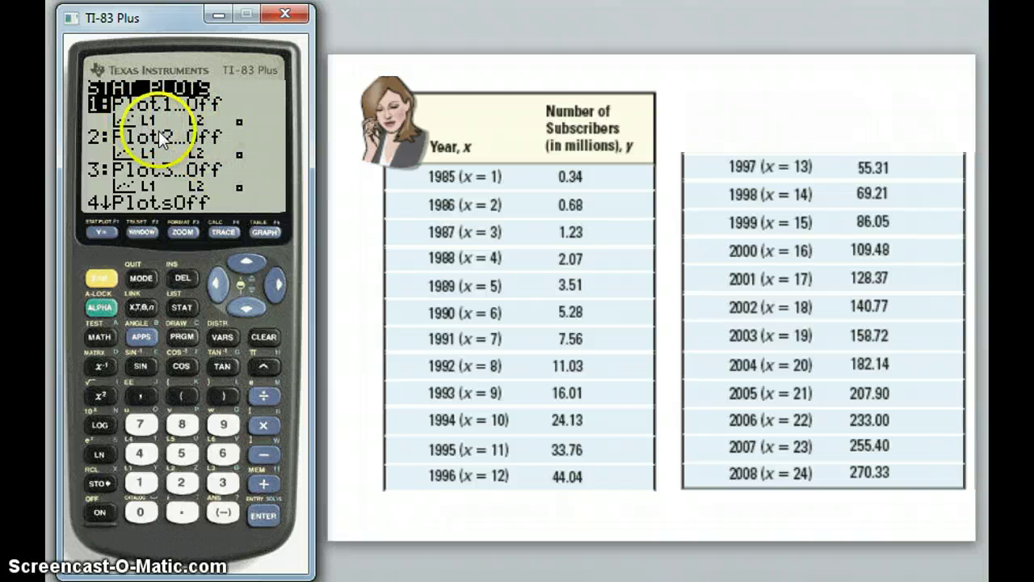
left_click(264, 515)
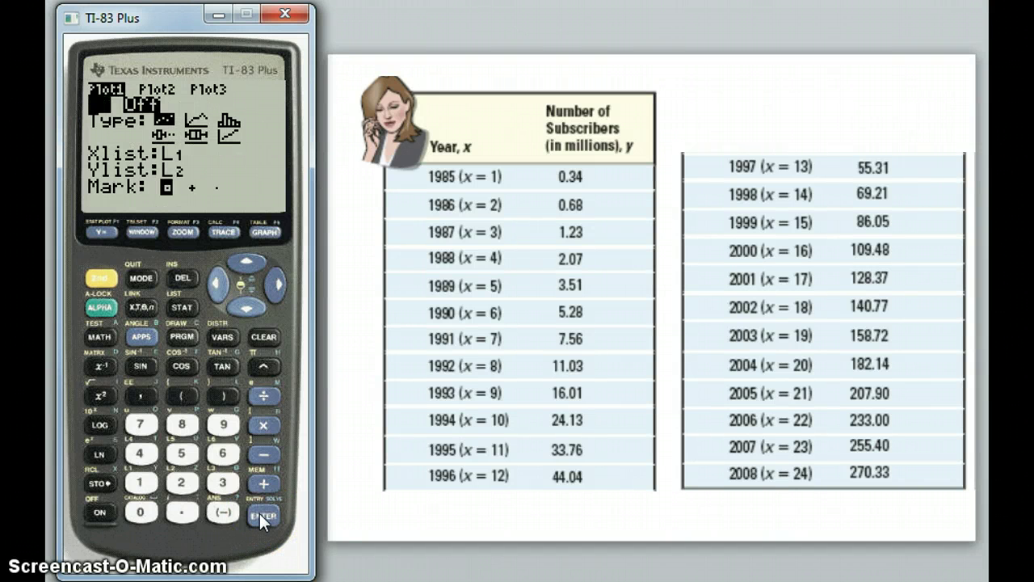
left_click(259, 513)
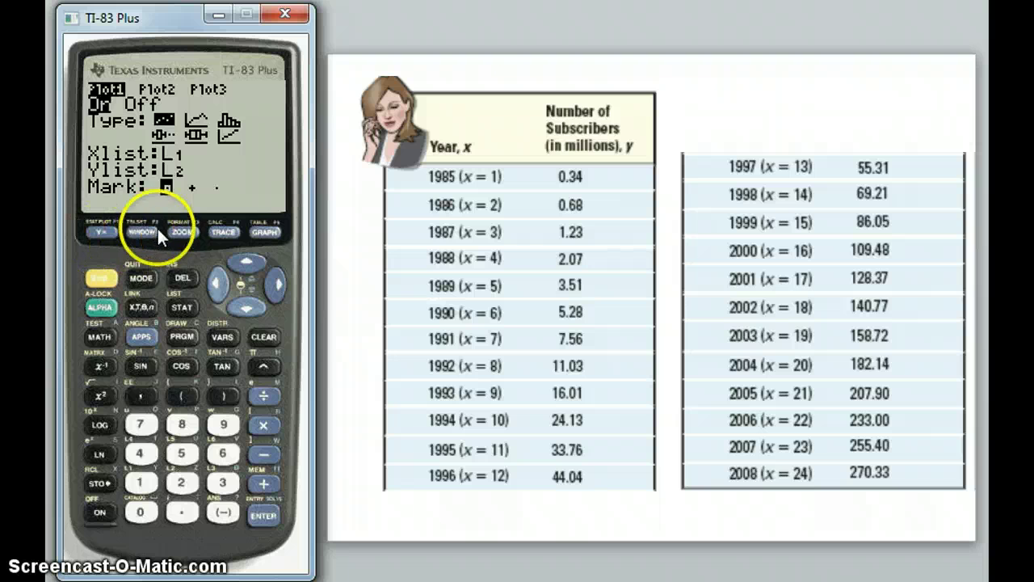
left_click(268, 233)
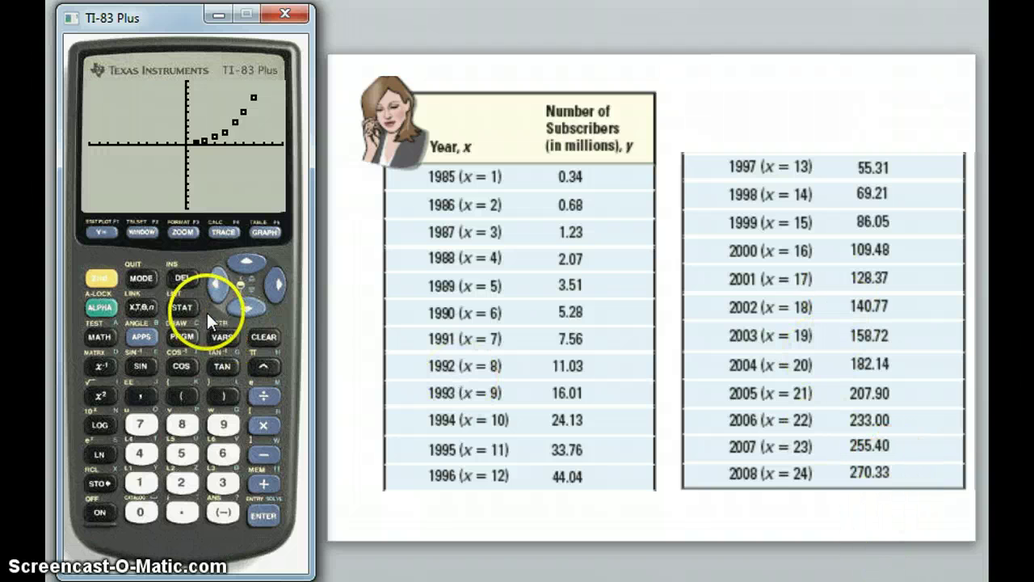
Set the window's Xmin to -2 and Xmax to 40
left_click(142, 231)
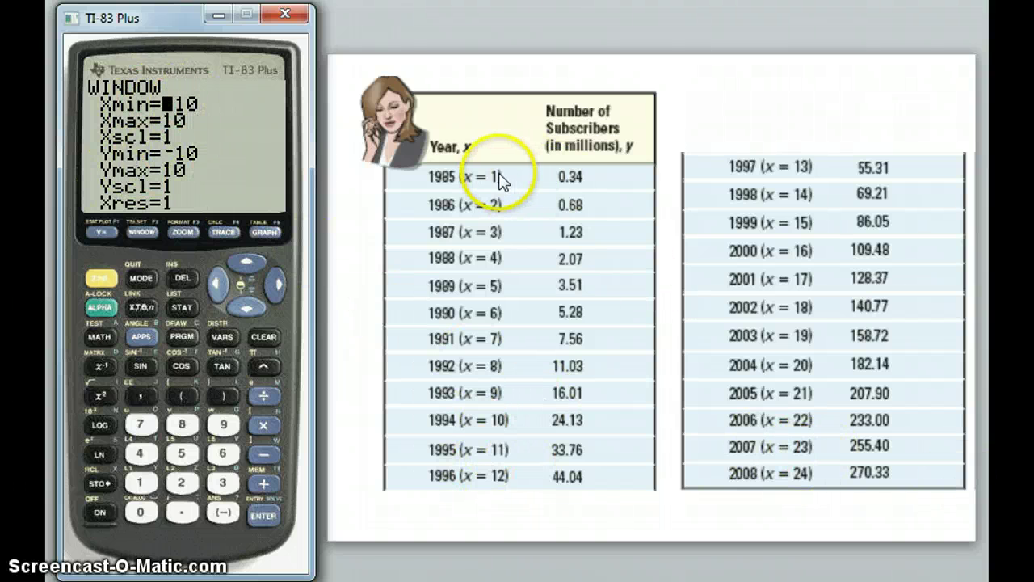
left_click(225, 512)
left_click(181, 483)
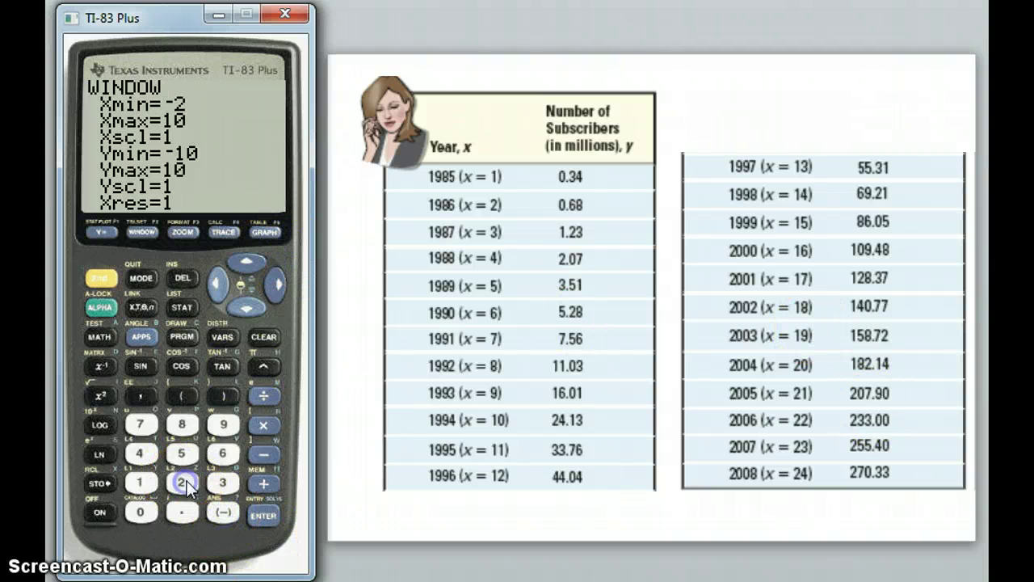
left_click(247, 306)
left_click(141, 455)
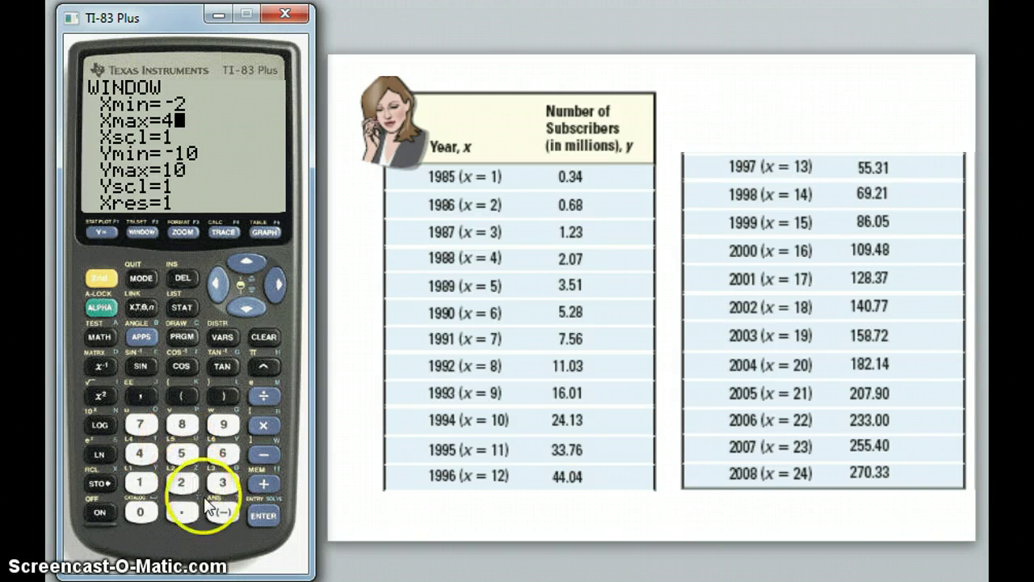
left_click(146, 514)
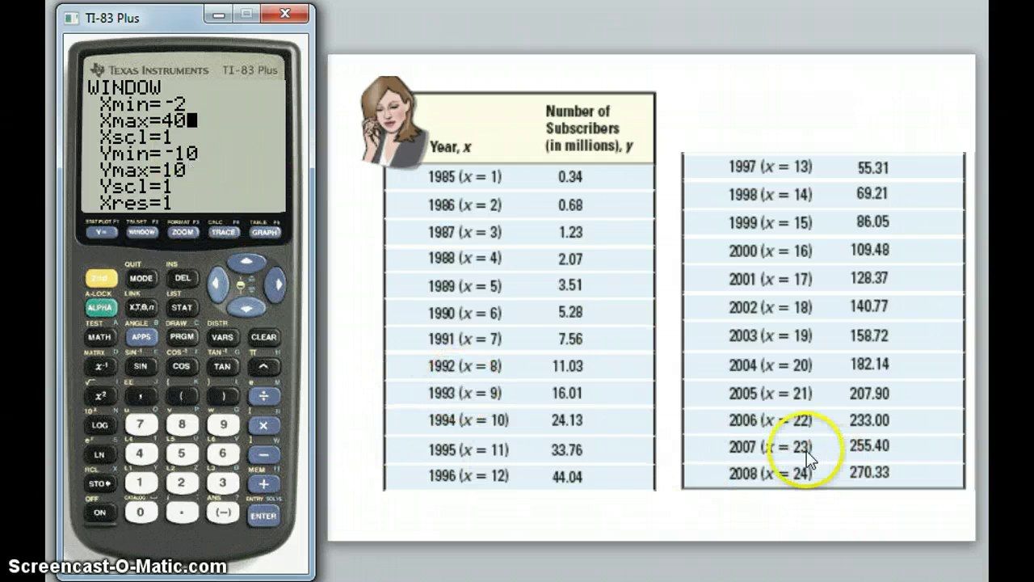
Set Ymin to -2 and Ymax to 350, then redraw the scatter plot
left_click(245, 303)
left_click(246, 303)
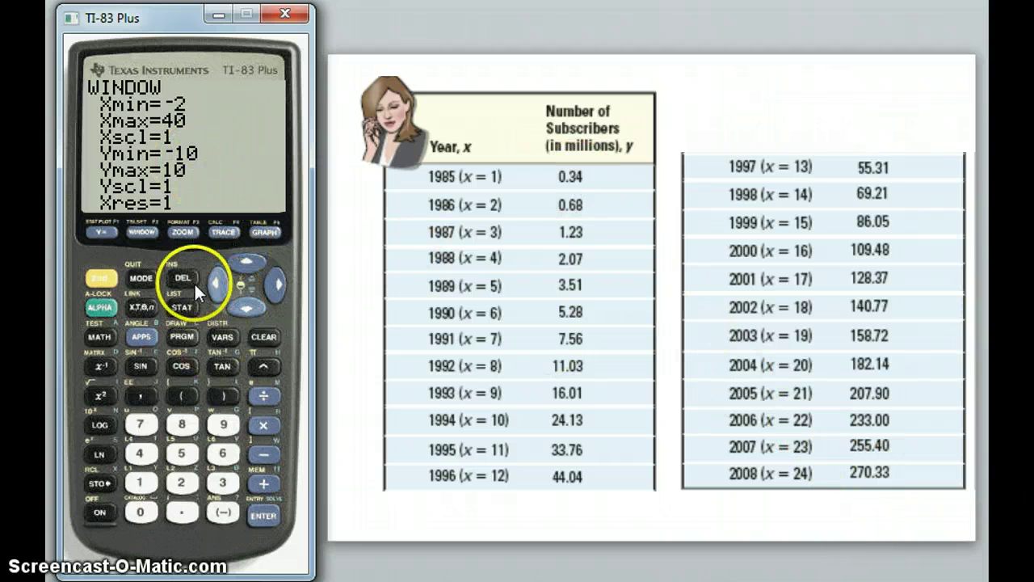
left_click(220, 513)
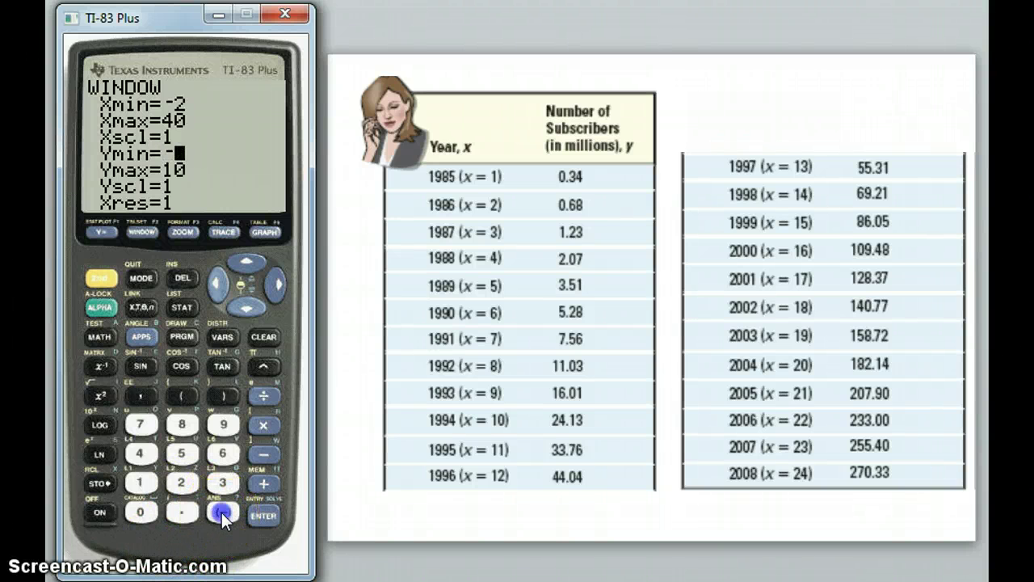
left_click(181, 483)
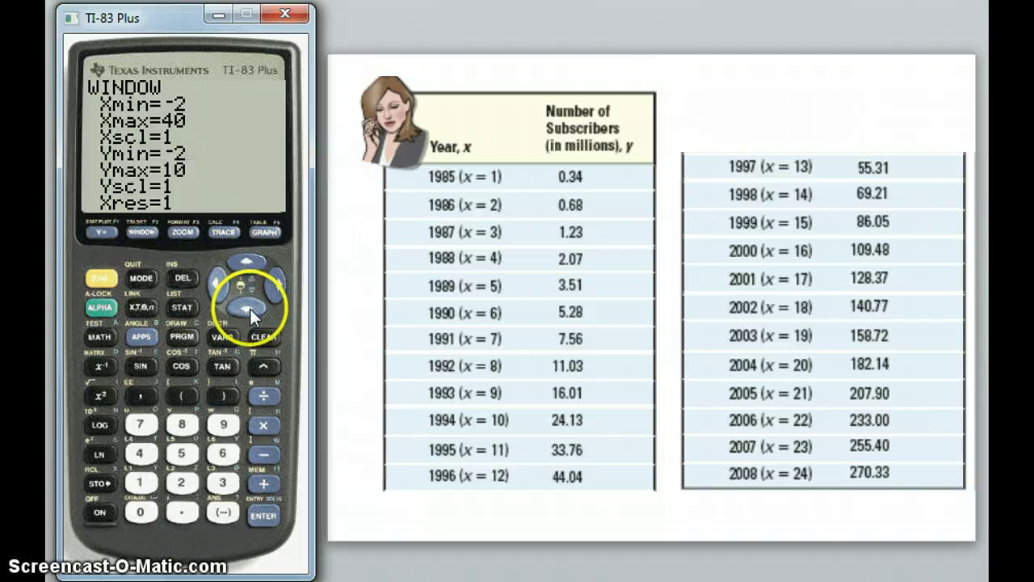
left_click(249, 308)
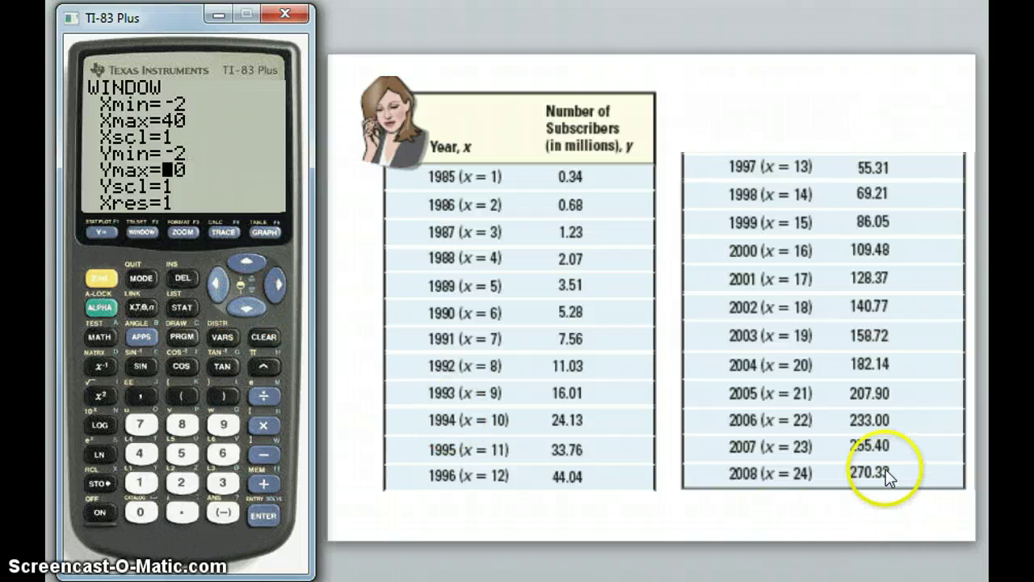
left_click(222, 483)
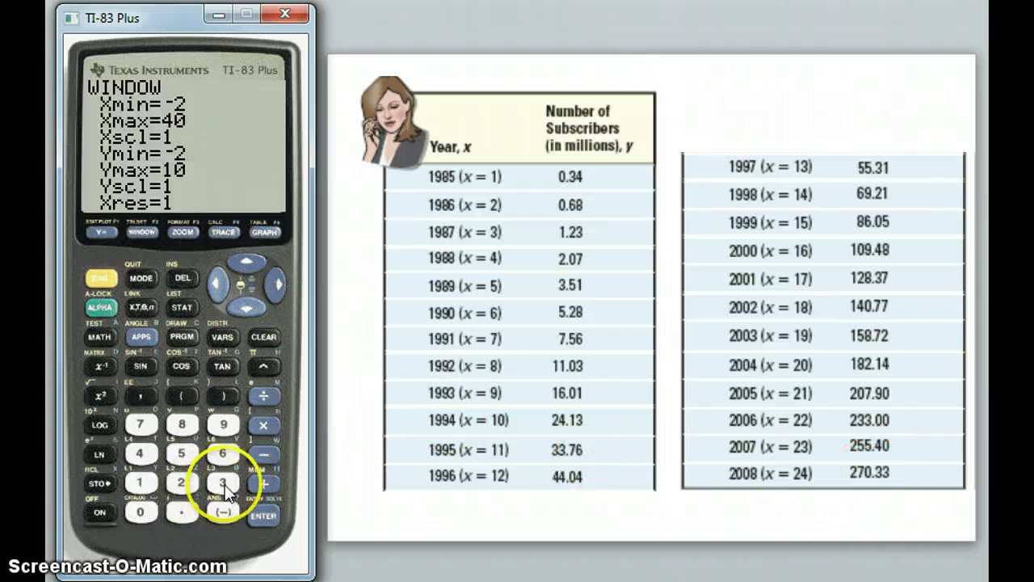
left_click(183, 455)
left_click(142, 515)
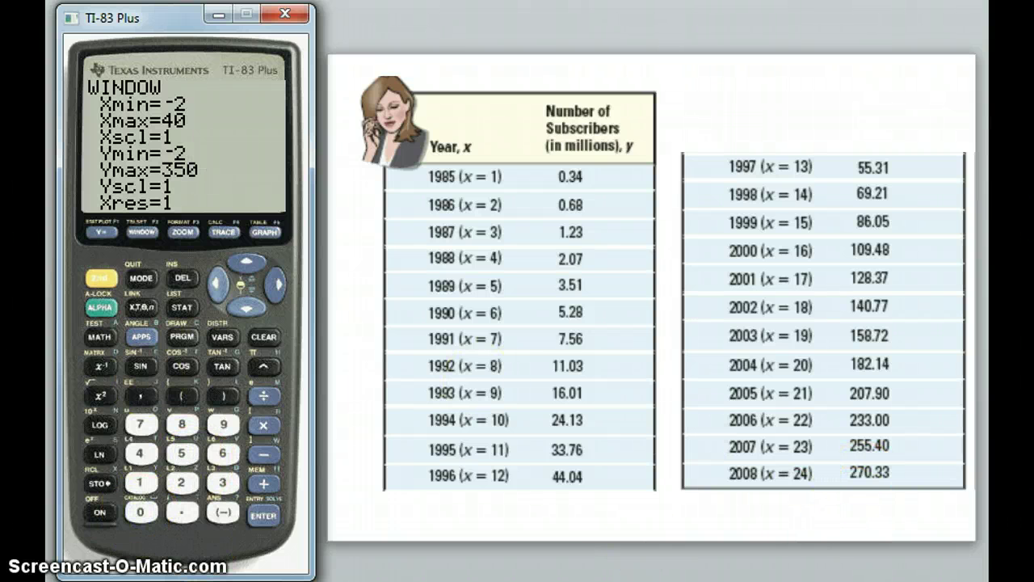
left_click(260, 516)
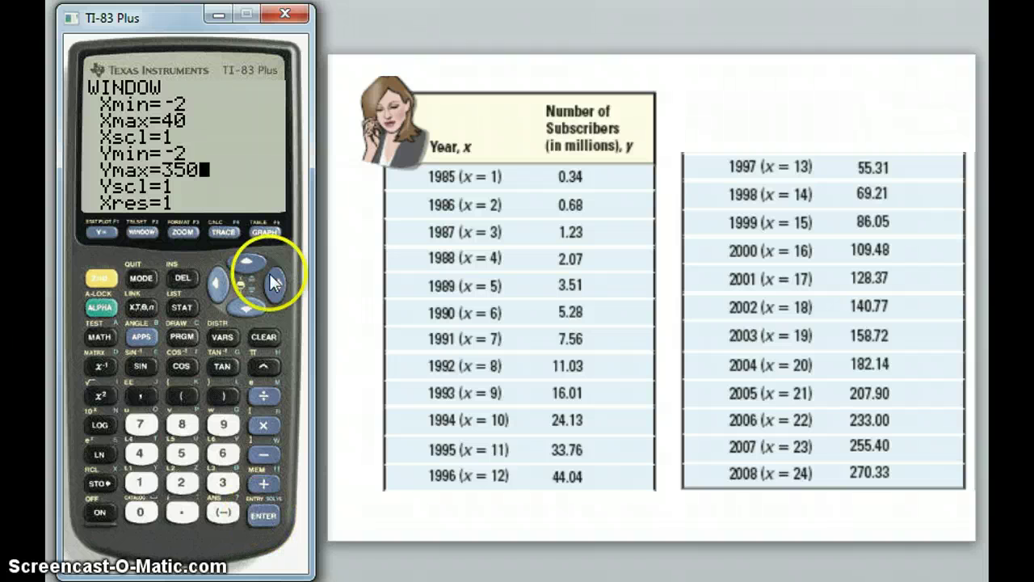
left_click(265, 234)
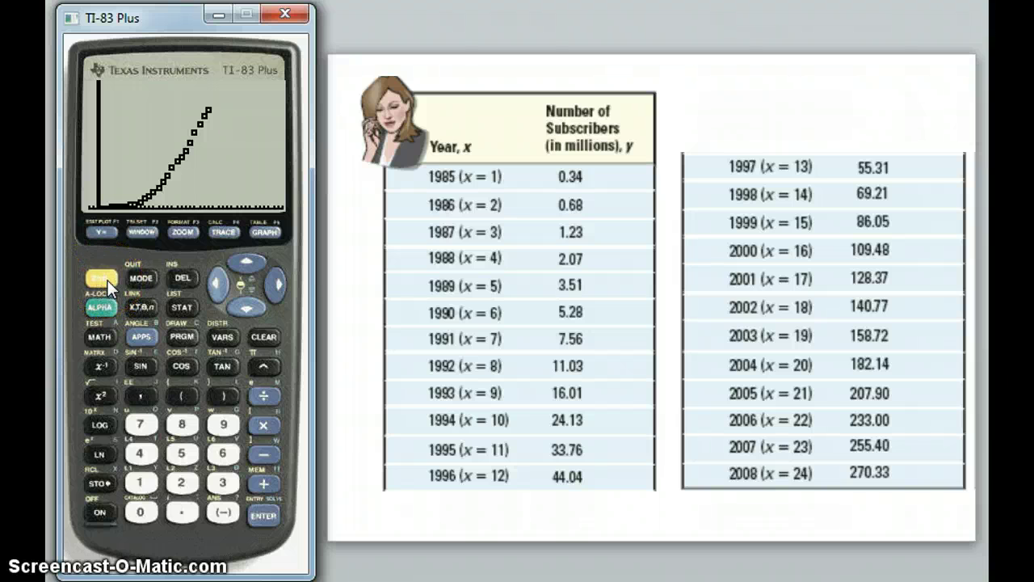
In STAT CALC, scroll the regression models list and settle on B:Logistic
left_click(184, 306)
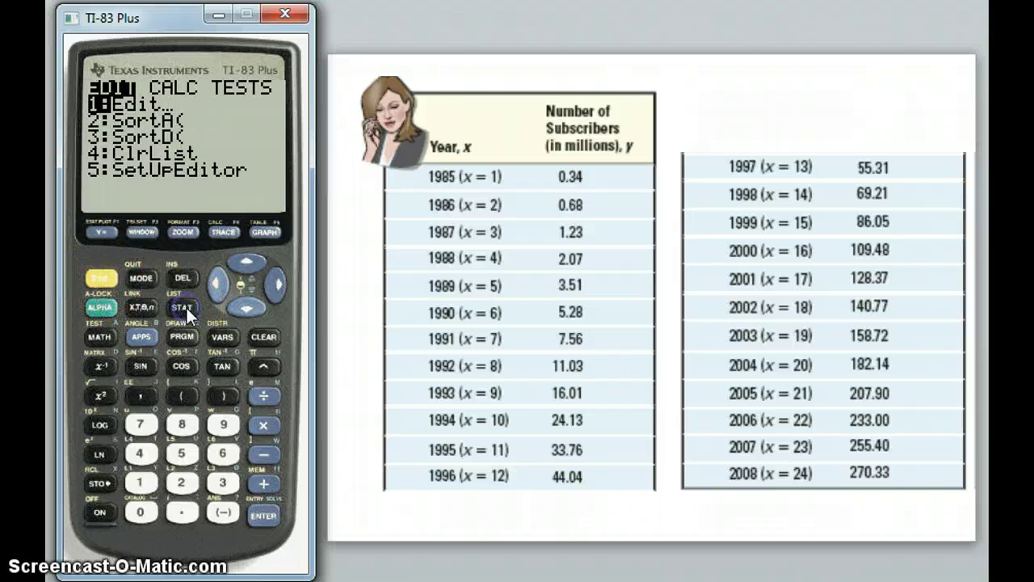
left_click(277, 290)
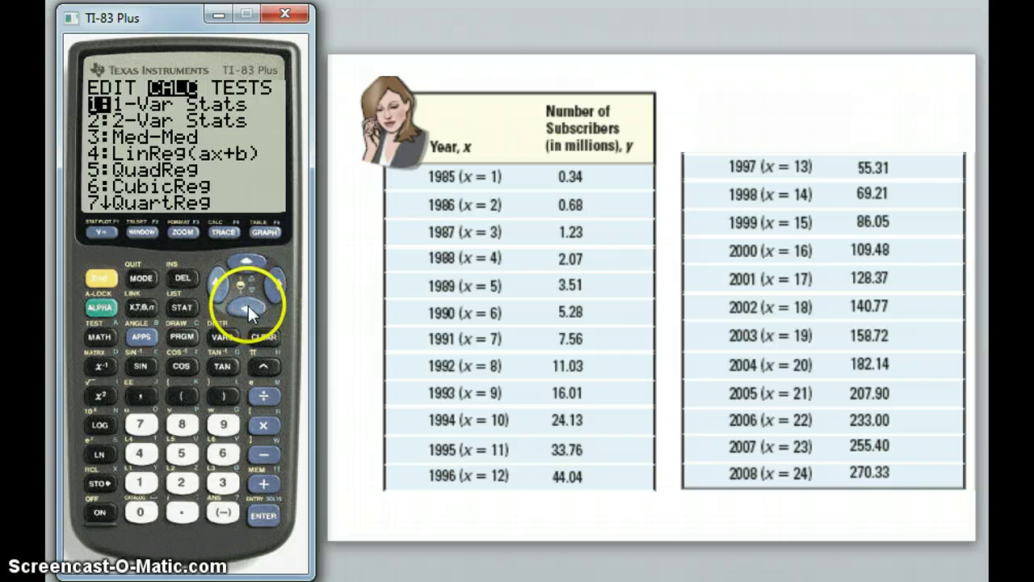
left_click(248, 305)
left_click(248, 305)
left_click(248, 306)
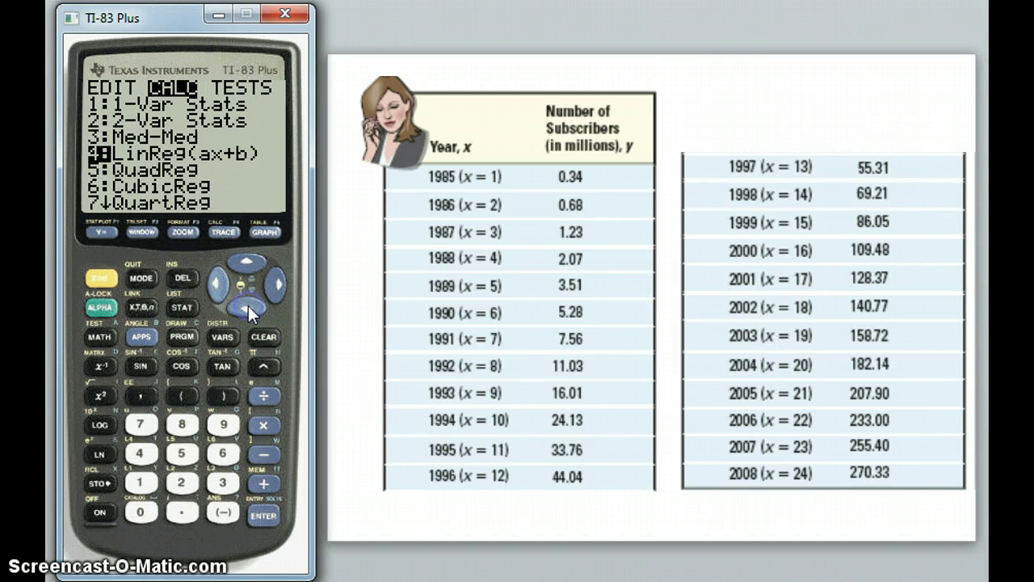
left_click(248, 305)
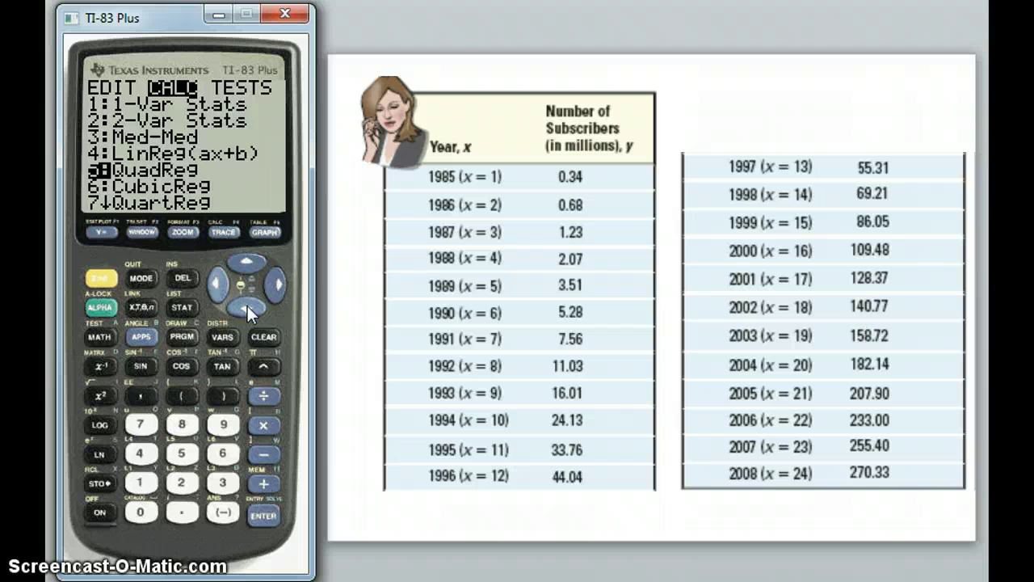
left_click(246, 307)
left_click(245, 307)
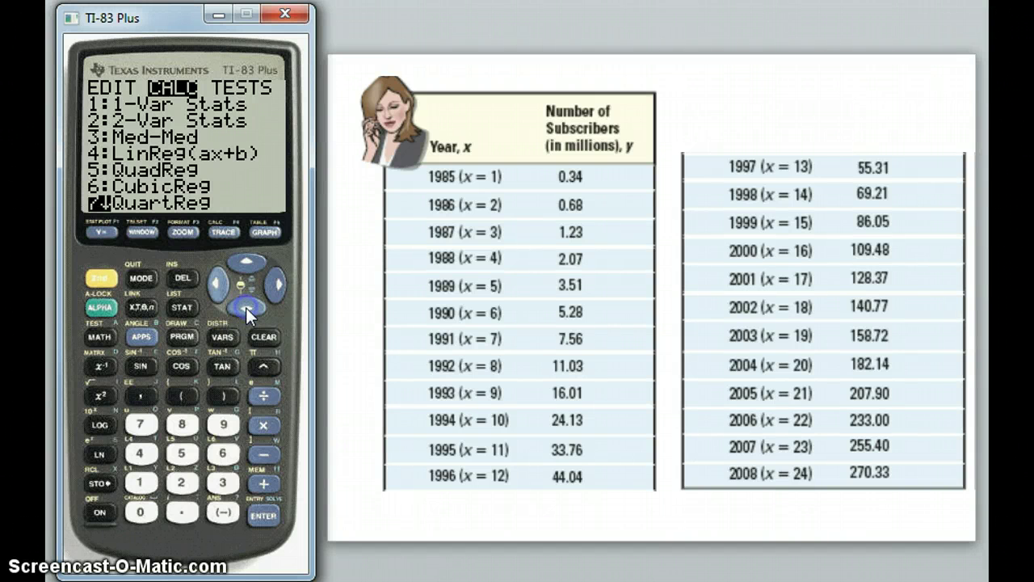
left_click(246, 307)
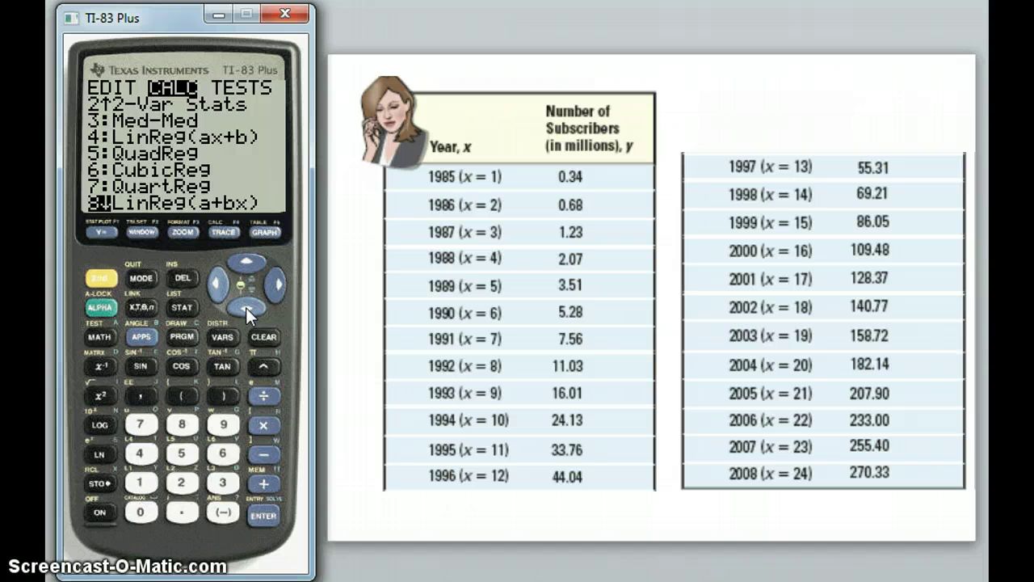
left_click(248, 263)
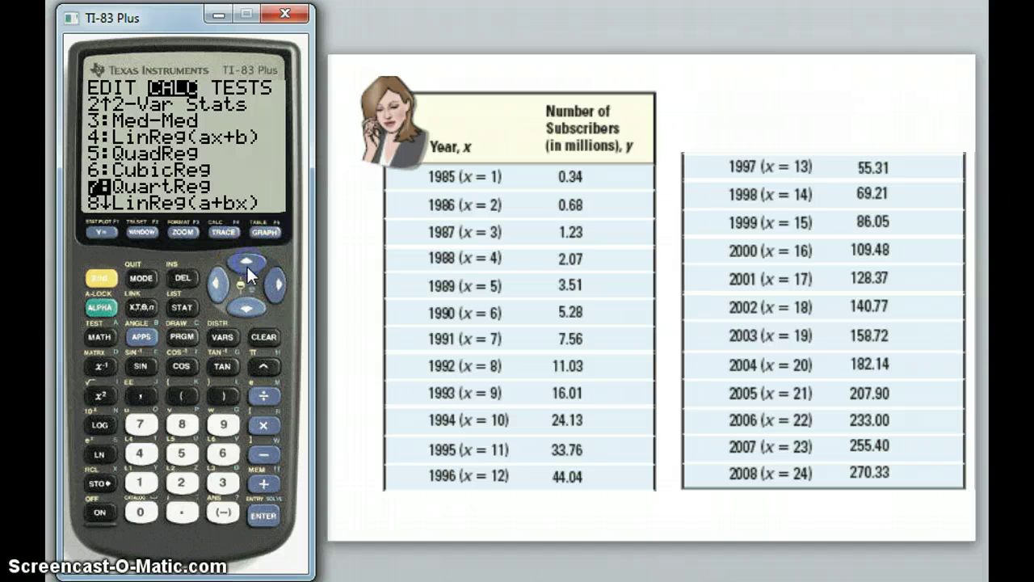
left_click(248, 311)
left_click(248, 310)
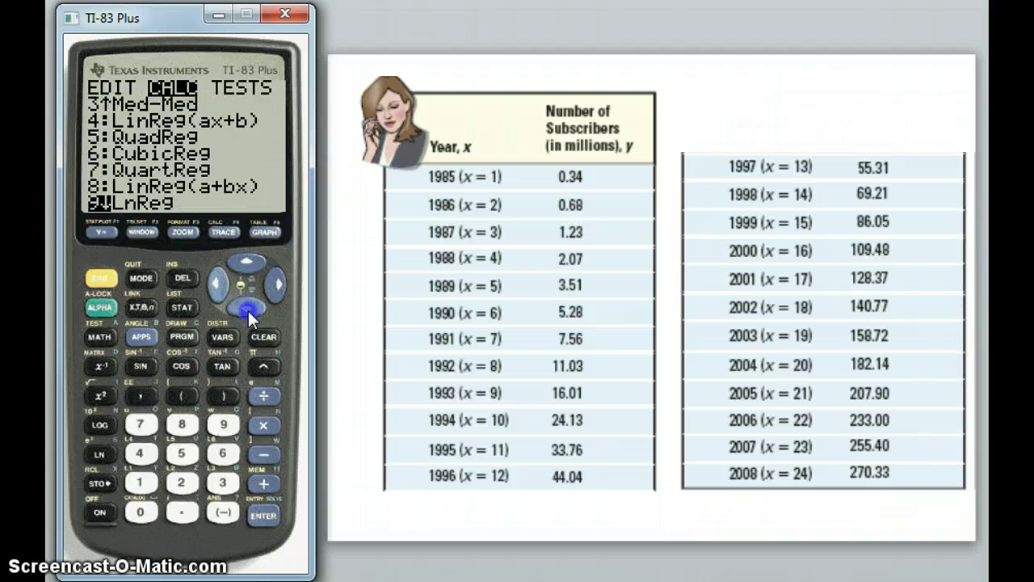
left_click(248, 310)
left_click(248, 310)
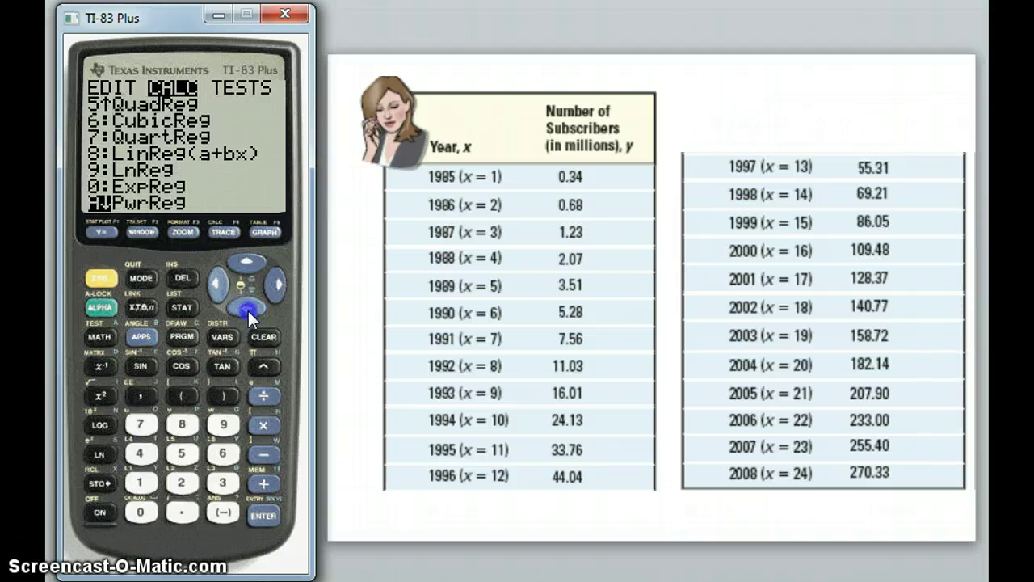
left_click(248, 310)
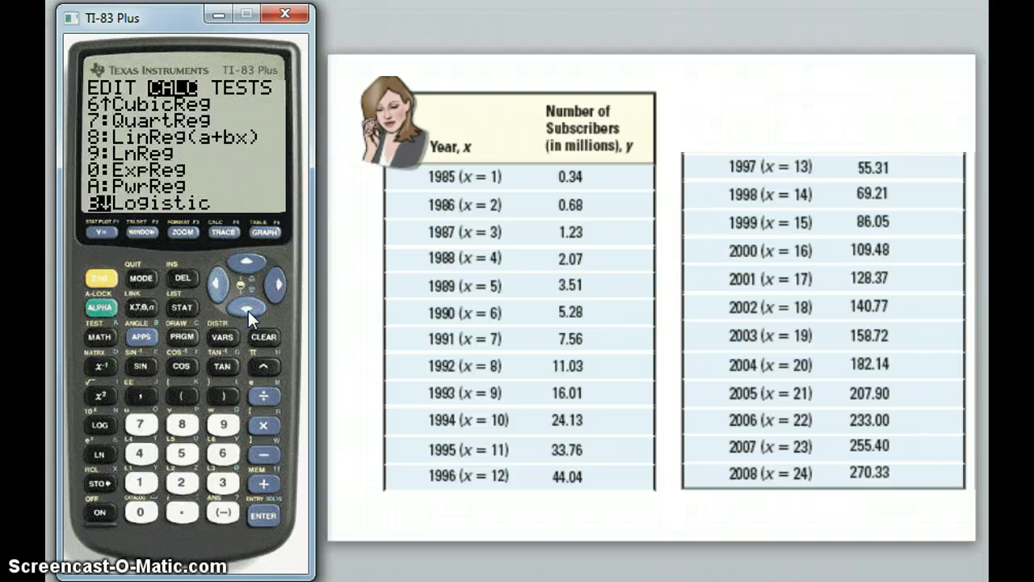
left_click(248, 310)
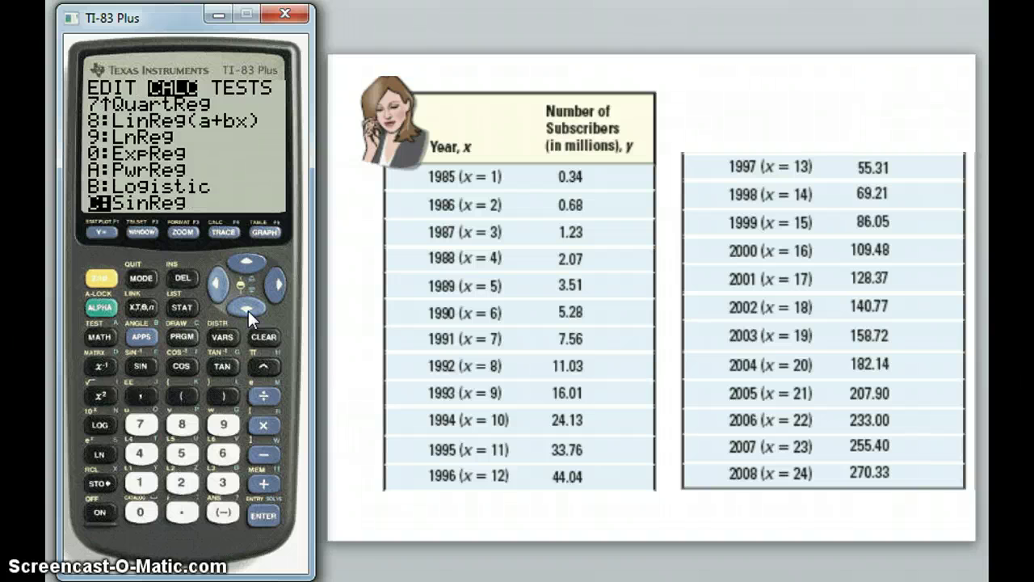
left_click(248, 310)
left_click(244, 259)
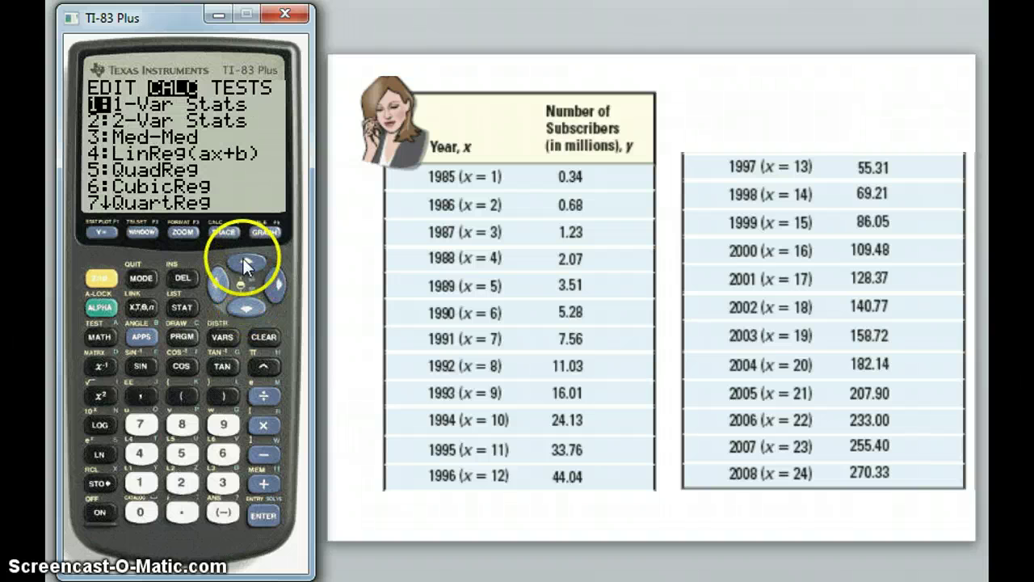
left_click(246, 261)
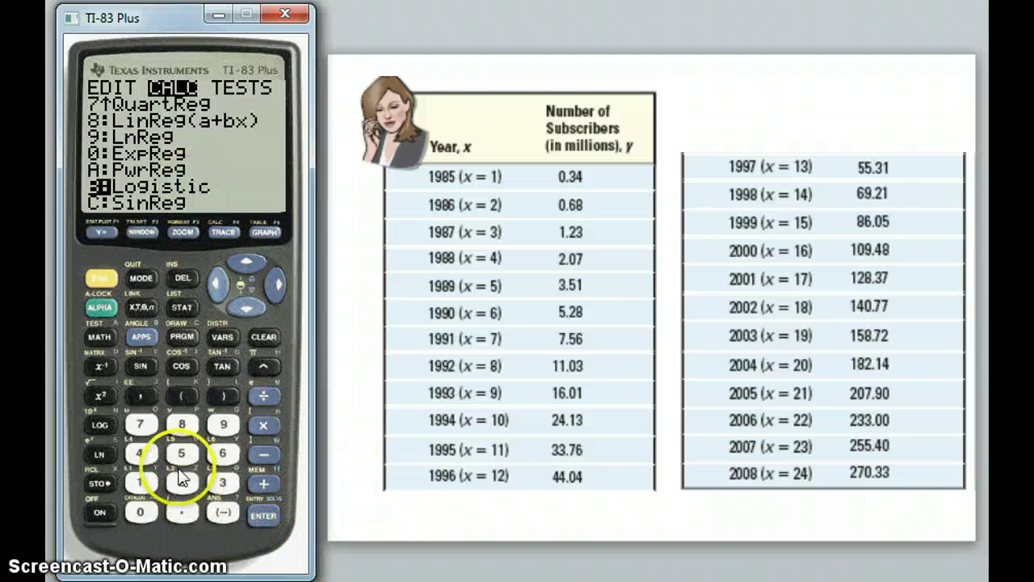
Run Logistic, getting a=175.9262628, b=.2688899654, c=342.6591484, then go to the Y= editor
left_click(264, 516)
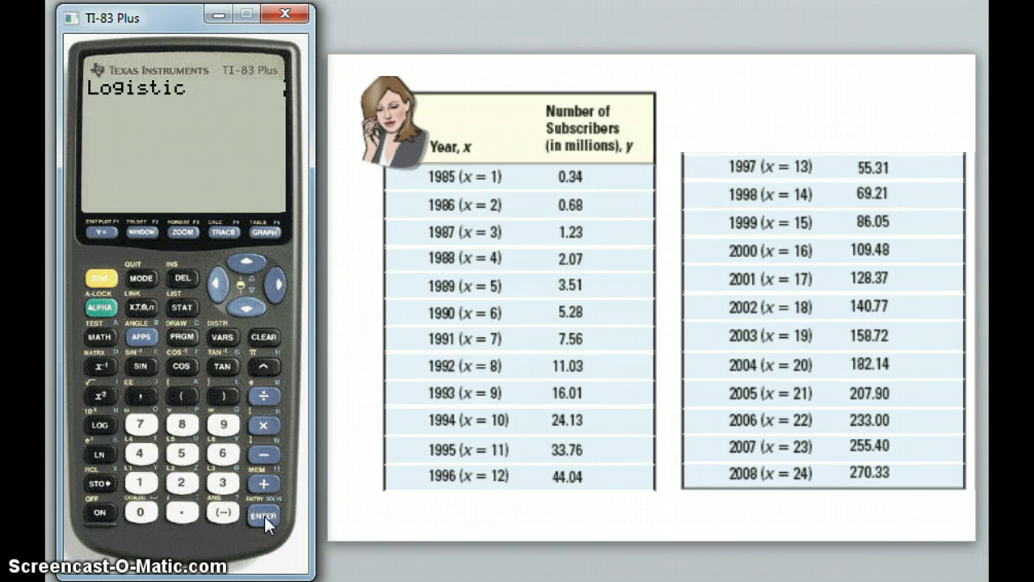
left_click(264, 517)
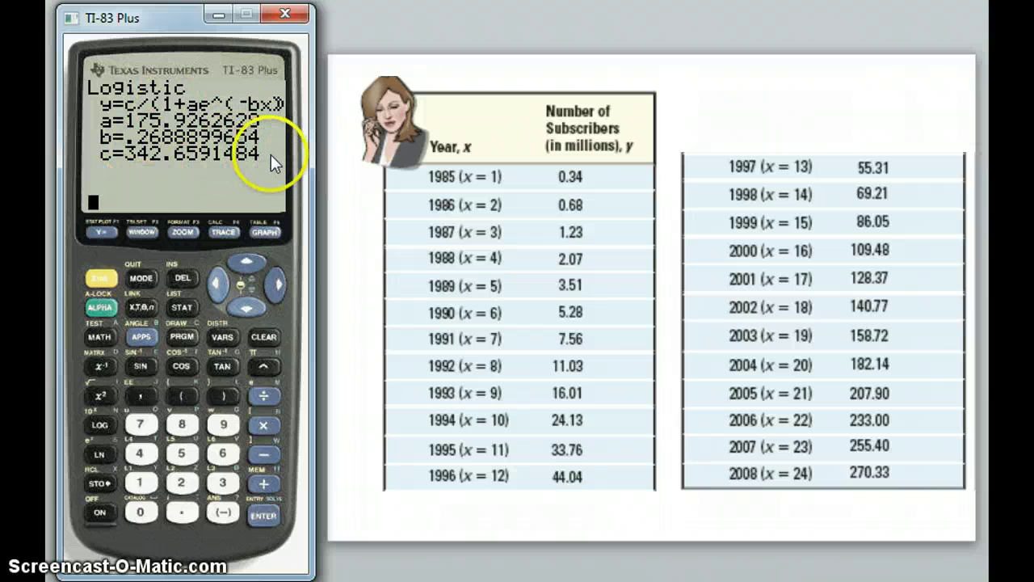
left_click(101, 233)
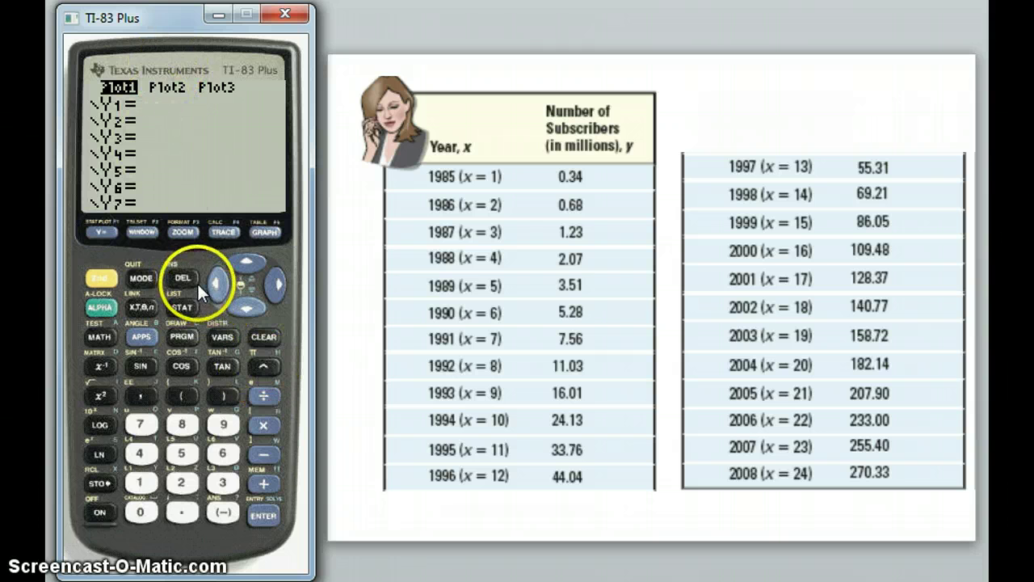
Paste RegEQ from VARS Statistics EQ into Y1 and graph the logistic curve over the points
left_click(222, 337)
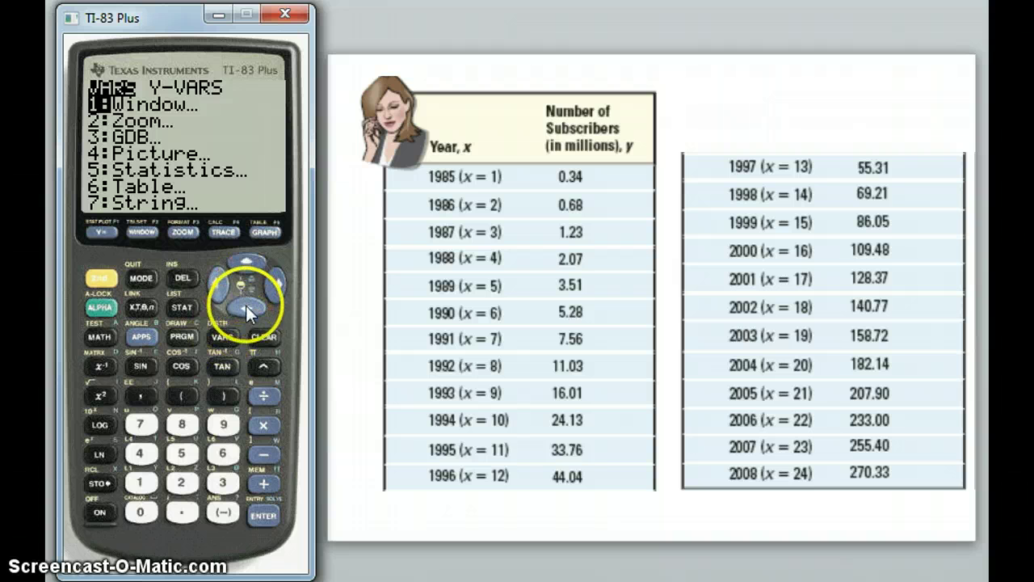
double_click(246, 305)
double_click(245, 306)
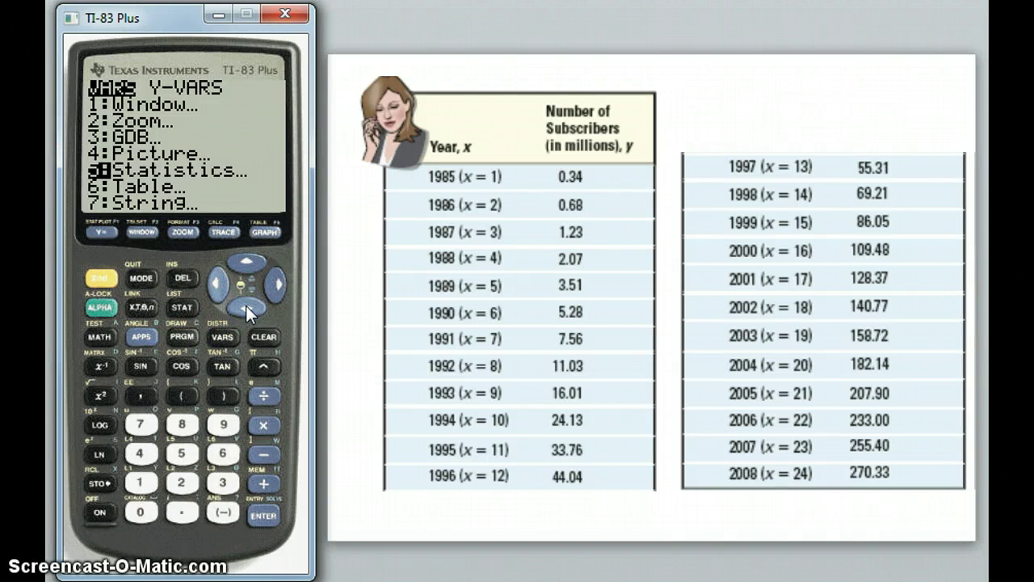
left_click(267, 517)
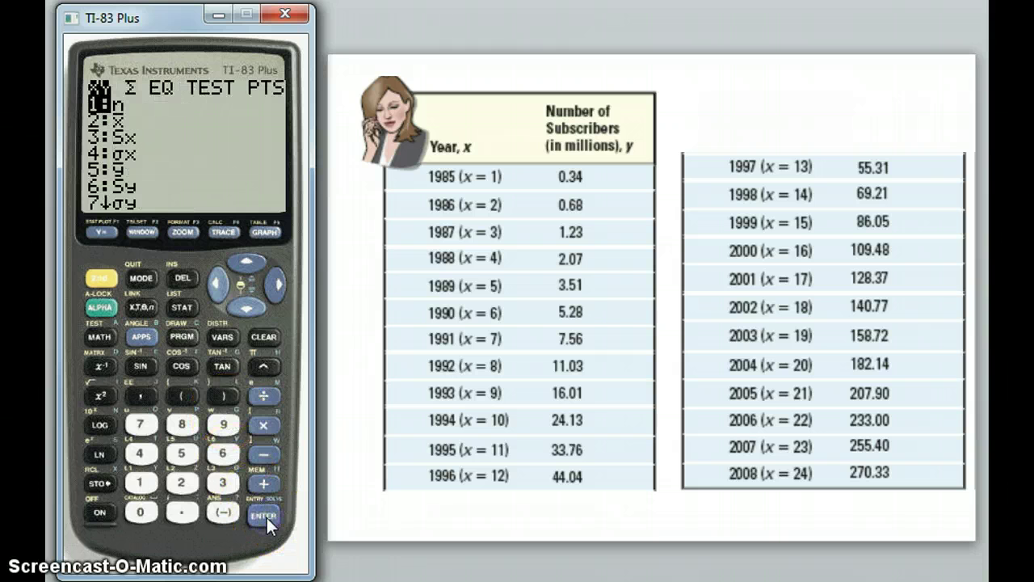
left_click(277, 286)
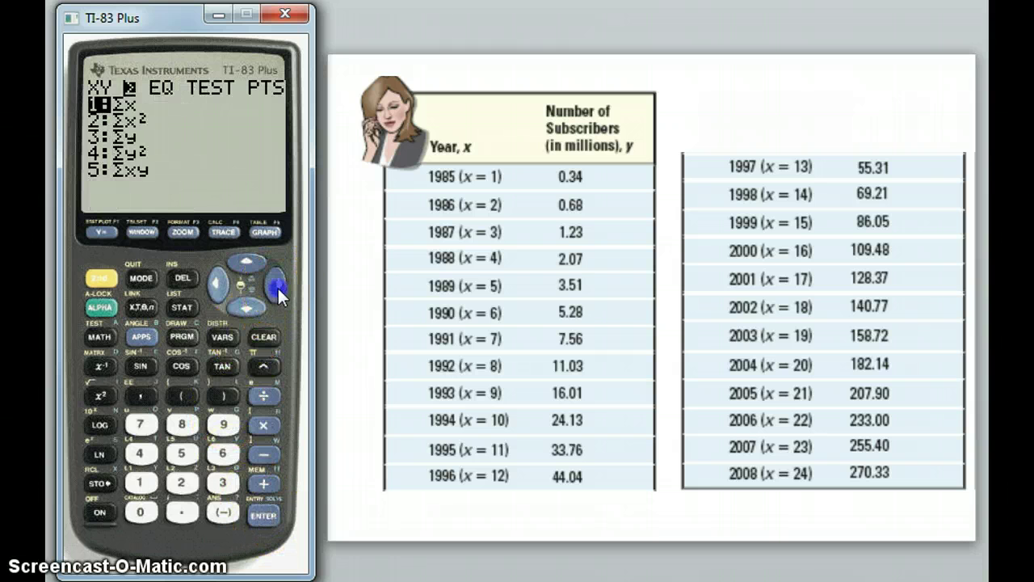
left_click(277, 286)
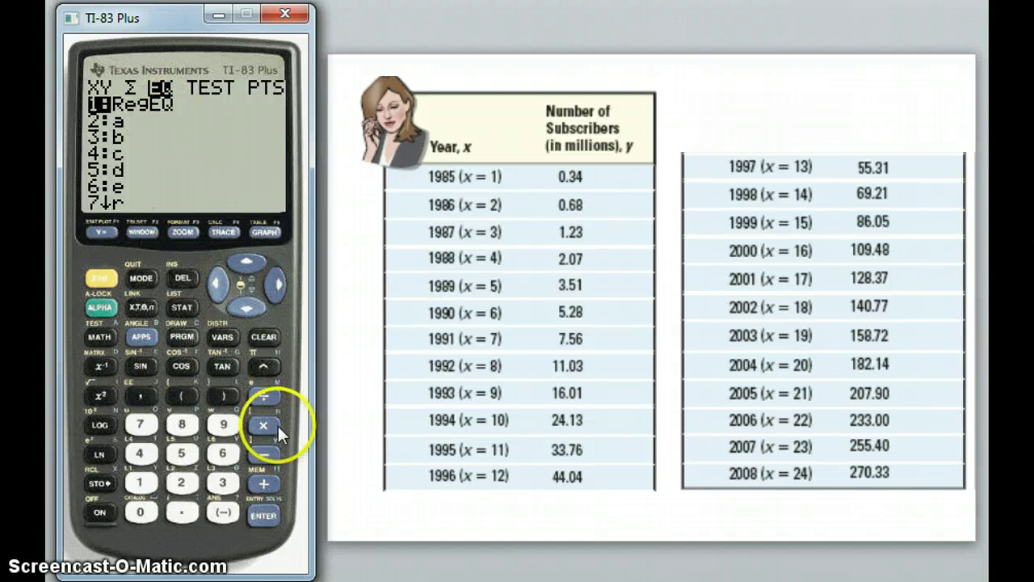
left_click(265, 511)
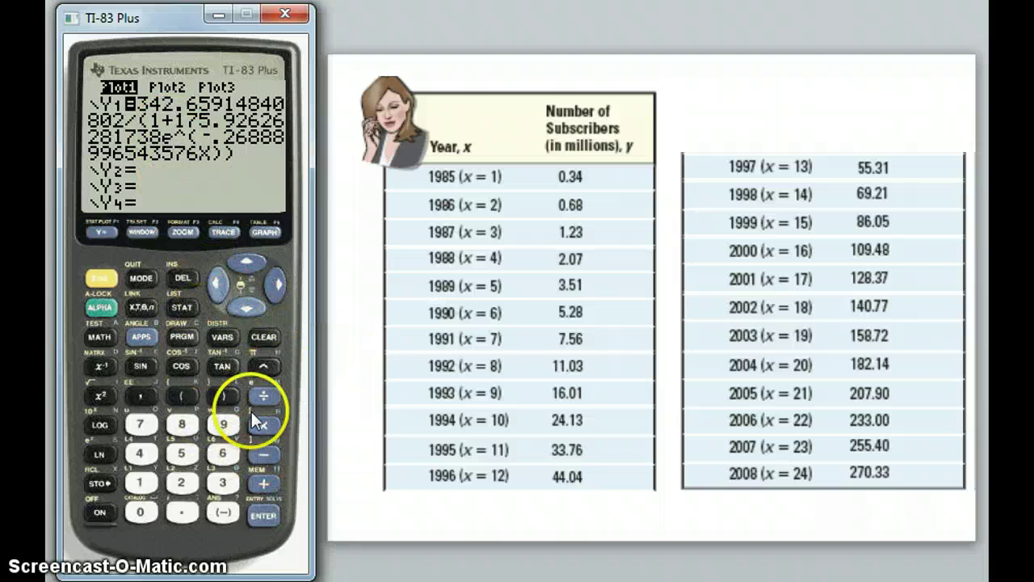
left_click(267, 233)
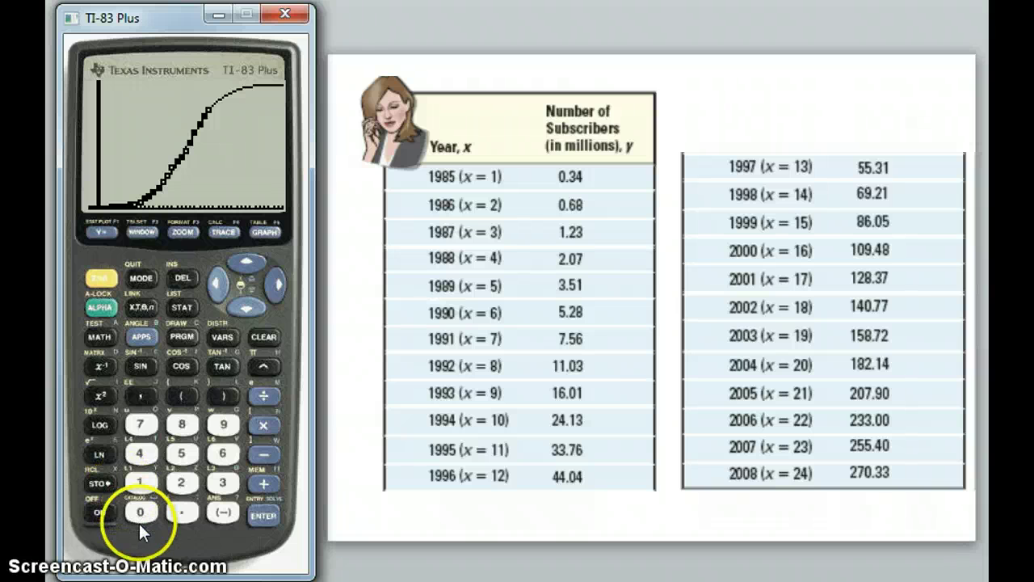
Find DiagnosticOn under D in the CATALOG and paste it onto the home screen
left_click(101, 280)
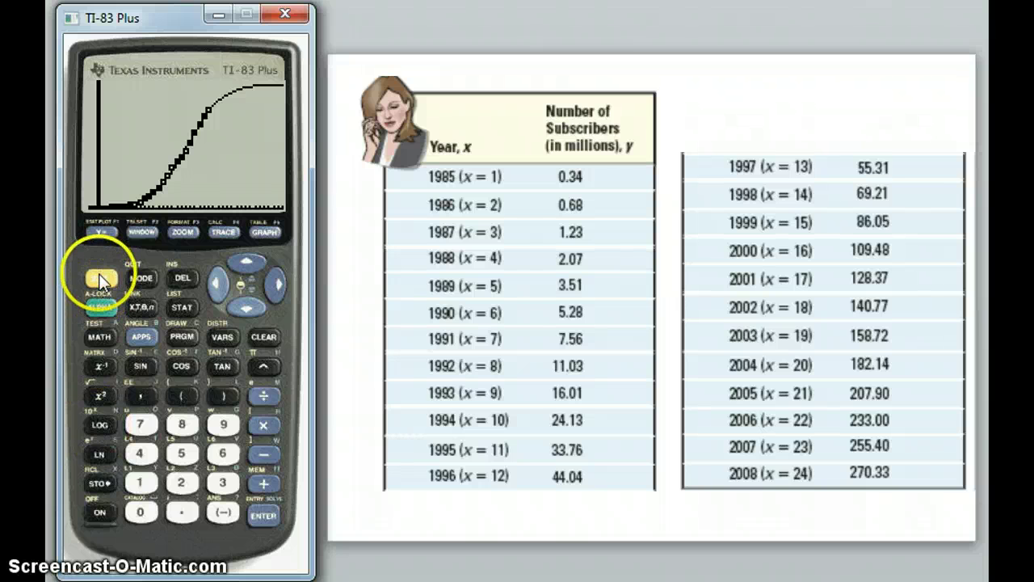
left_click(139, 512)
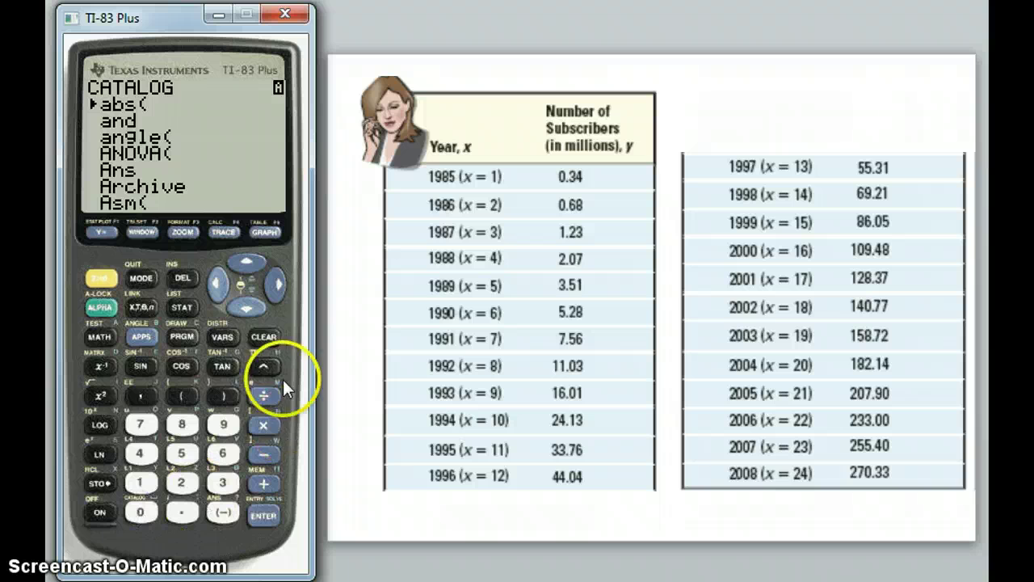
left_click(254, 304)
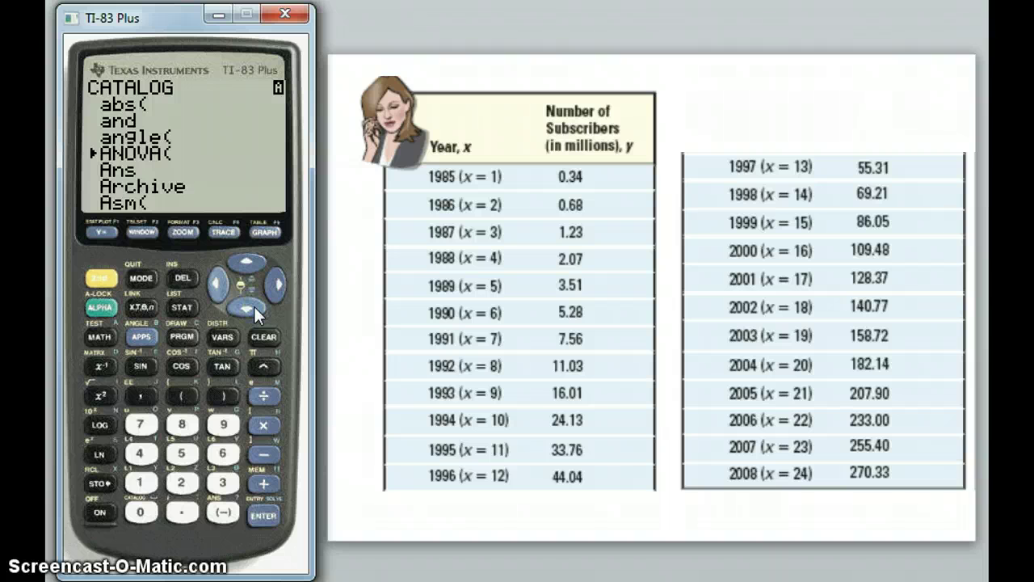
left_click(254, 305)
left_click(254, 305)
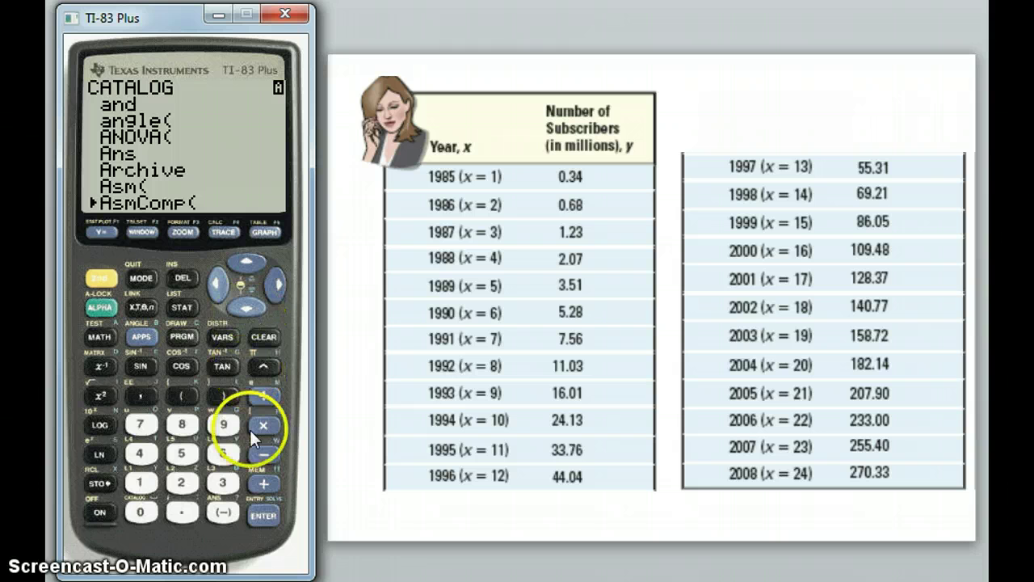
left_click(250, 302)
left_click(250, 302)
left_click(249, 302)
left_click(249, 302)
left_click(250, 302)
left_click(249, 302)
left_click(249, 302)
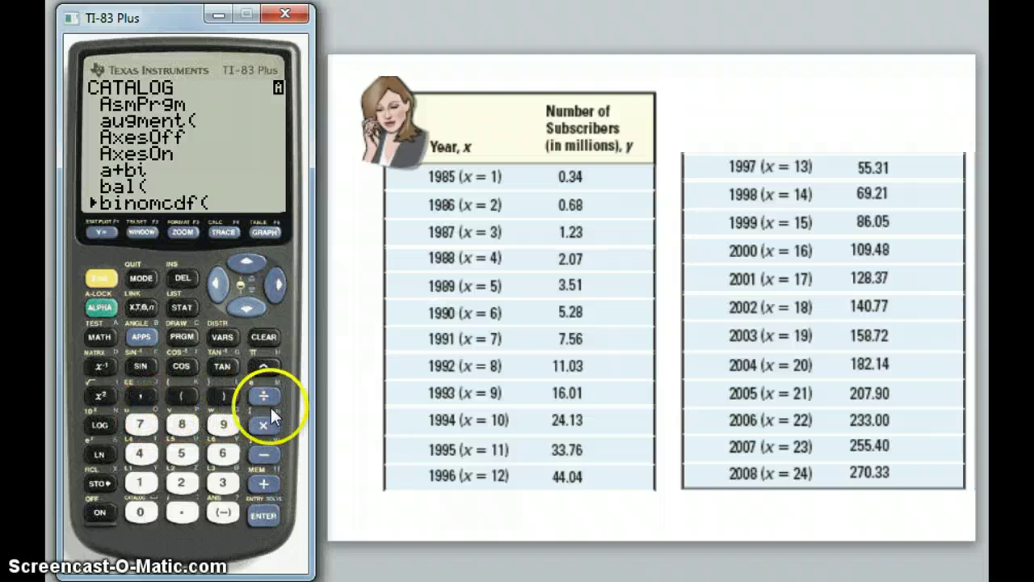
left_click(100, 366)
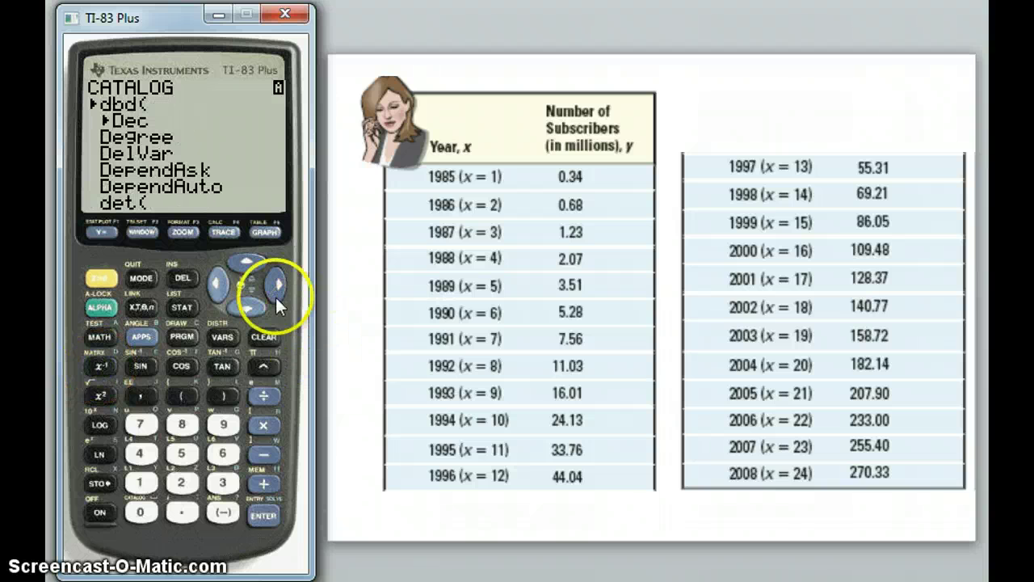
left_click(247, 303)
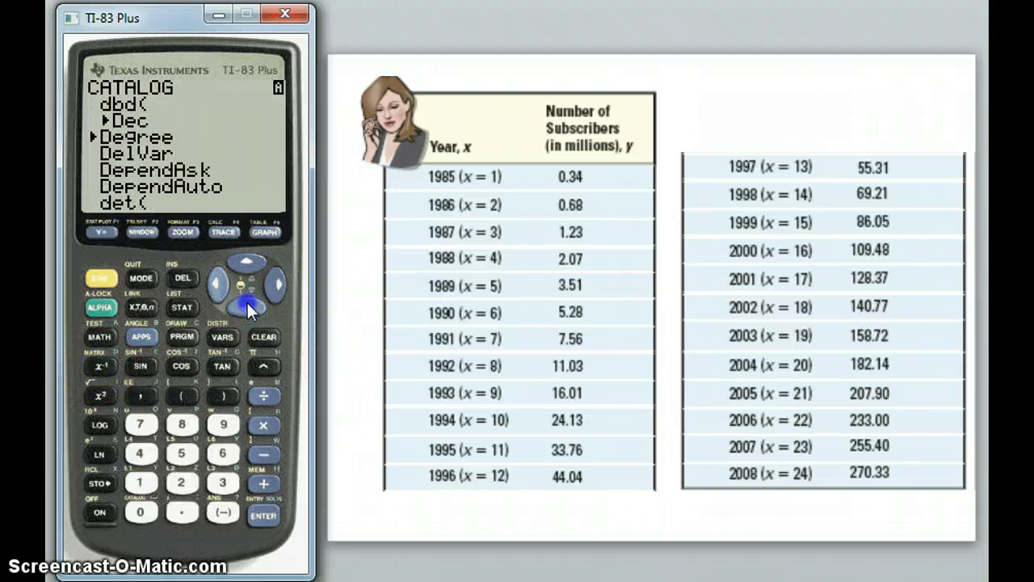
left_click(246, 302)
left_click(264, 515)
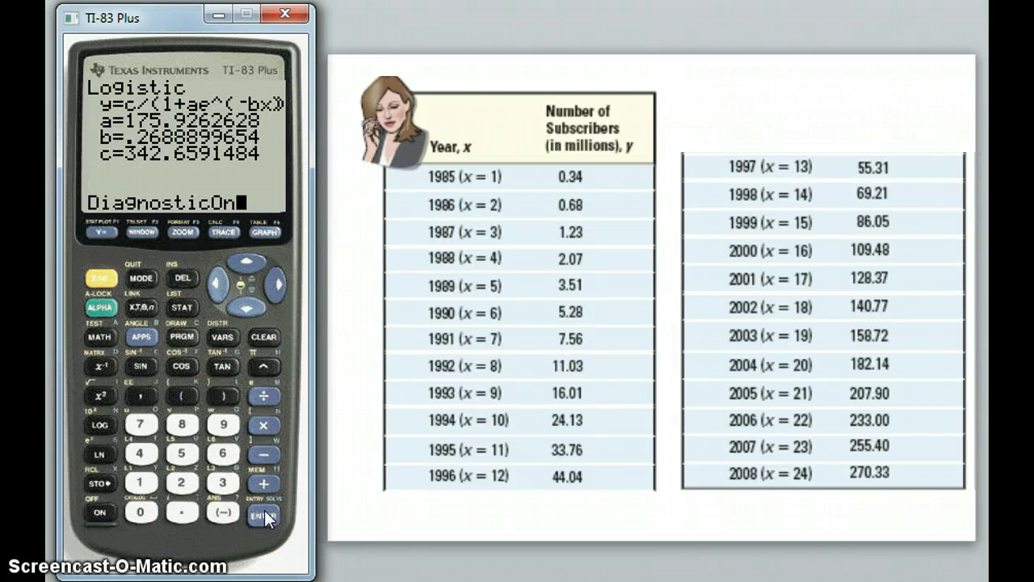
Run DiagnosticOn so the home screen returns Done
left_click(265, 515)
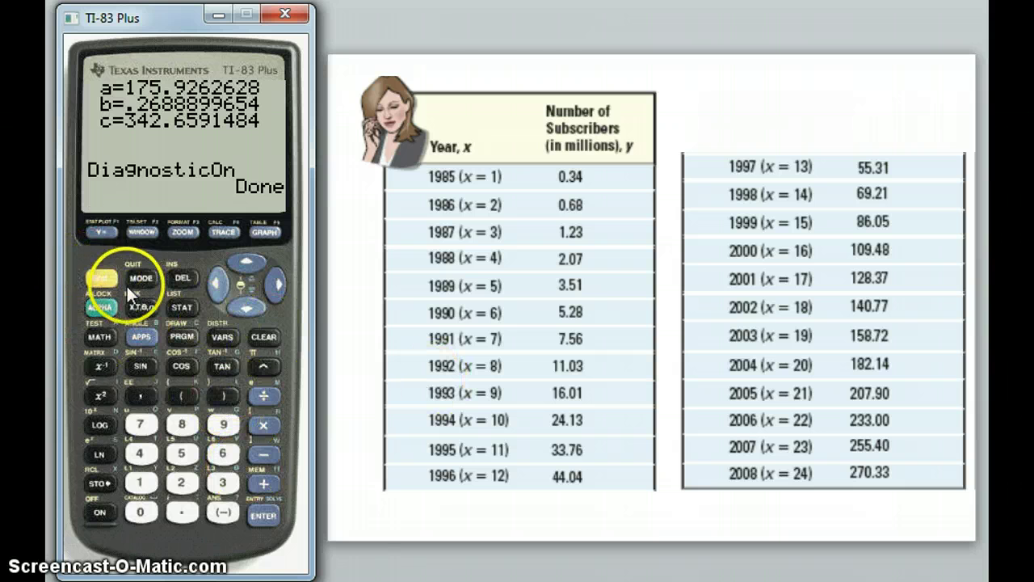
left_click(98, 278)
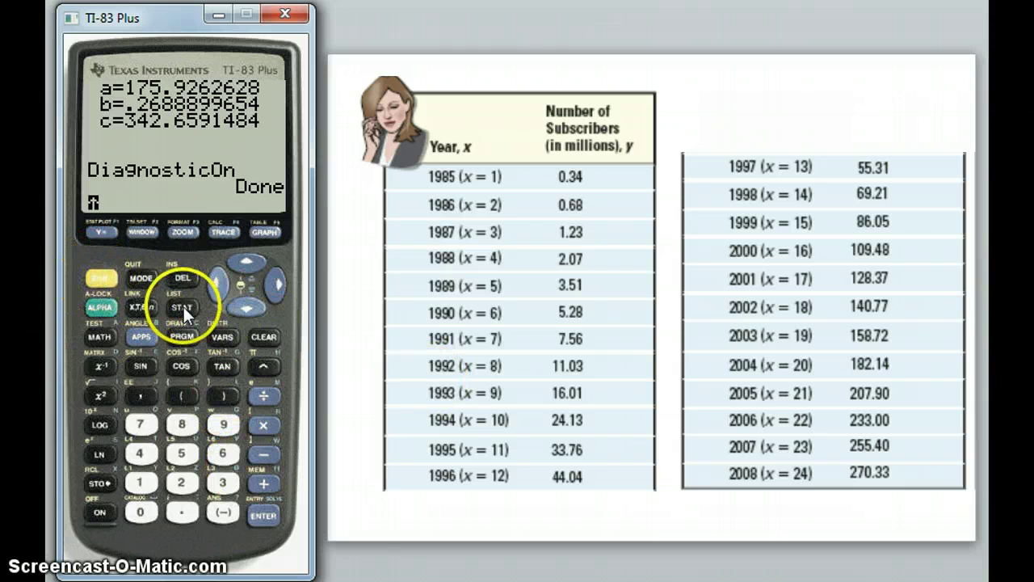
left_click(184, 306)
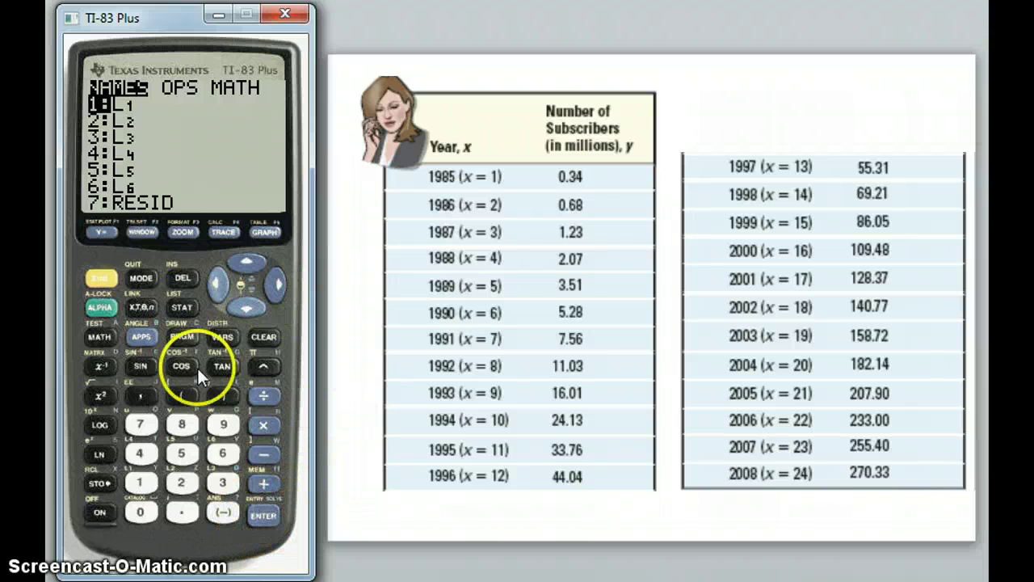
left_click(104, 277)
left_click(141, 277)
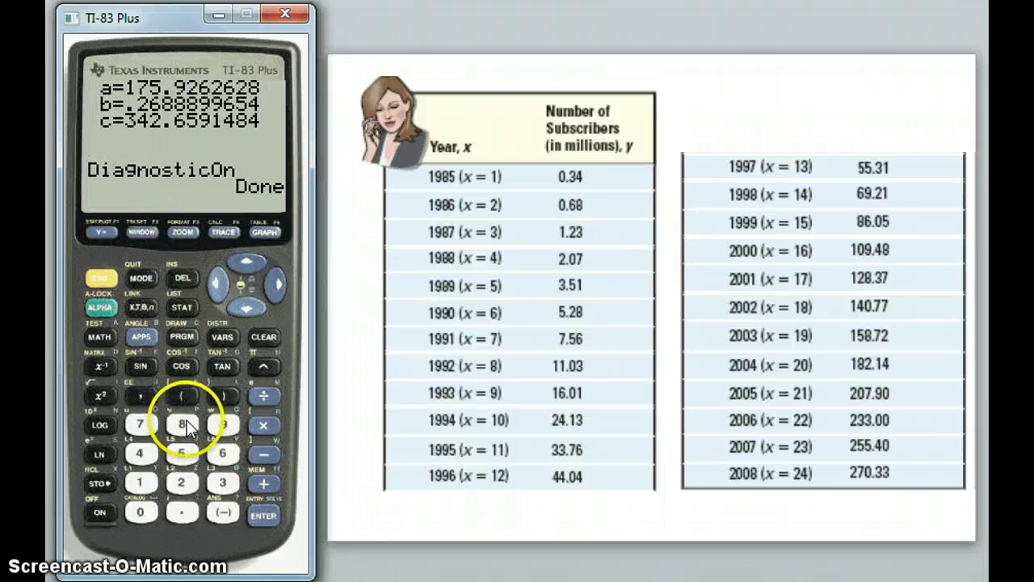
Rerun Logistic from STAT CALC, again giving a=175.9262628, b=.2688899654, c=342.6591484
left_click(179, 307)
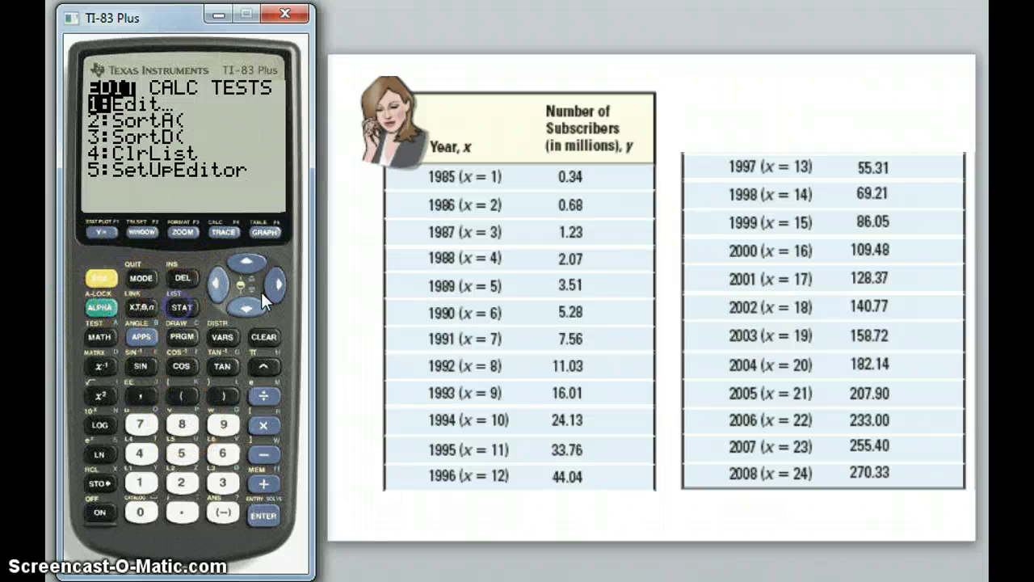
left_click(277, 283)
left_click(251, 305)
left_click(250, 306)
left_click(250, 305)
left_click(251, 305)
left_click(251, 306)
left_click(250, 305)
left_click(251, 305)
left_click(250, 305)
left_click(250, 305)
left_click(250, 305)
left_click(250, 305)
left_click(250, 305)
left_click(245, 263)
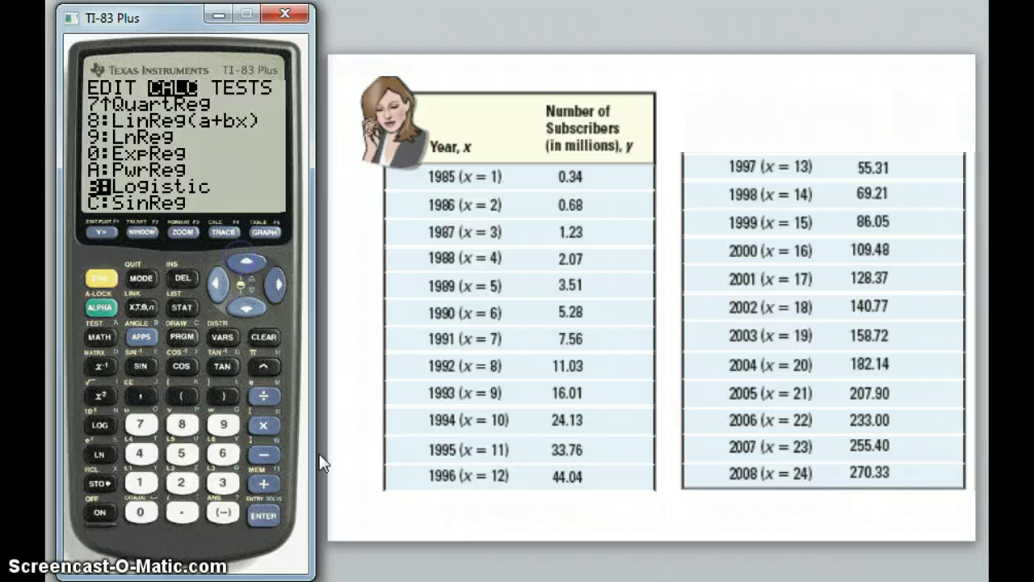
left_click(263, 516)
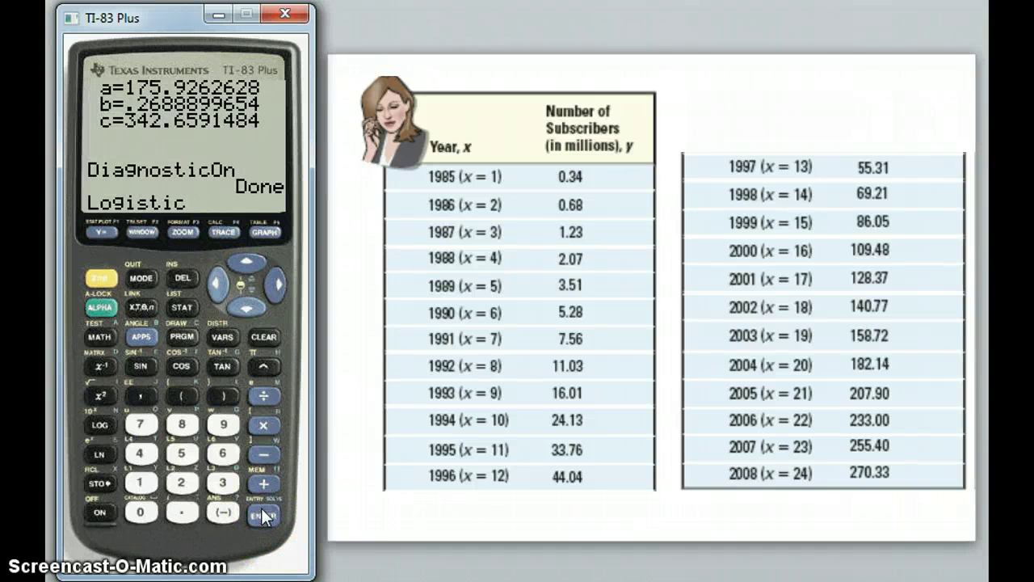
left_click(263, 516)
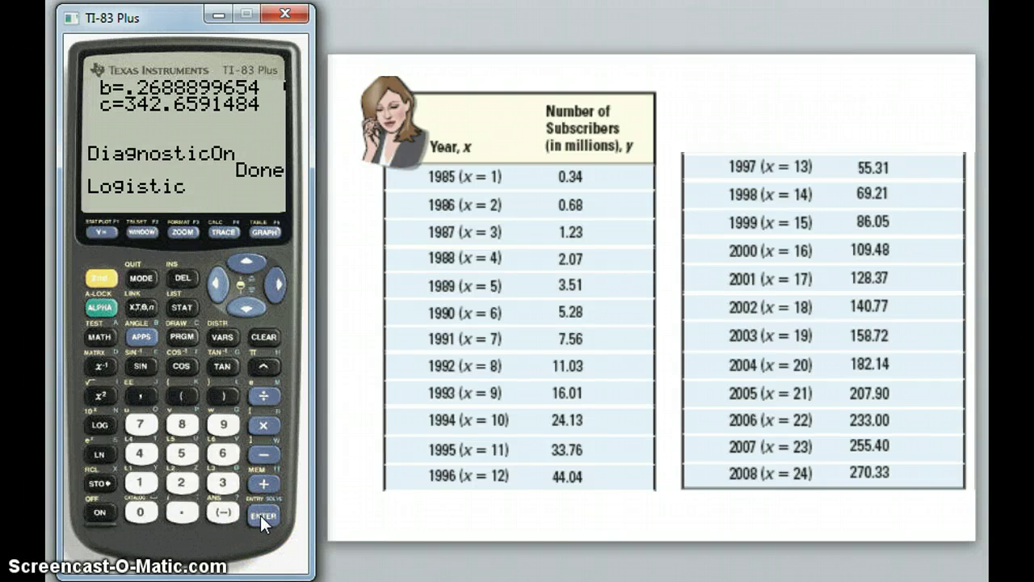